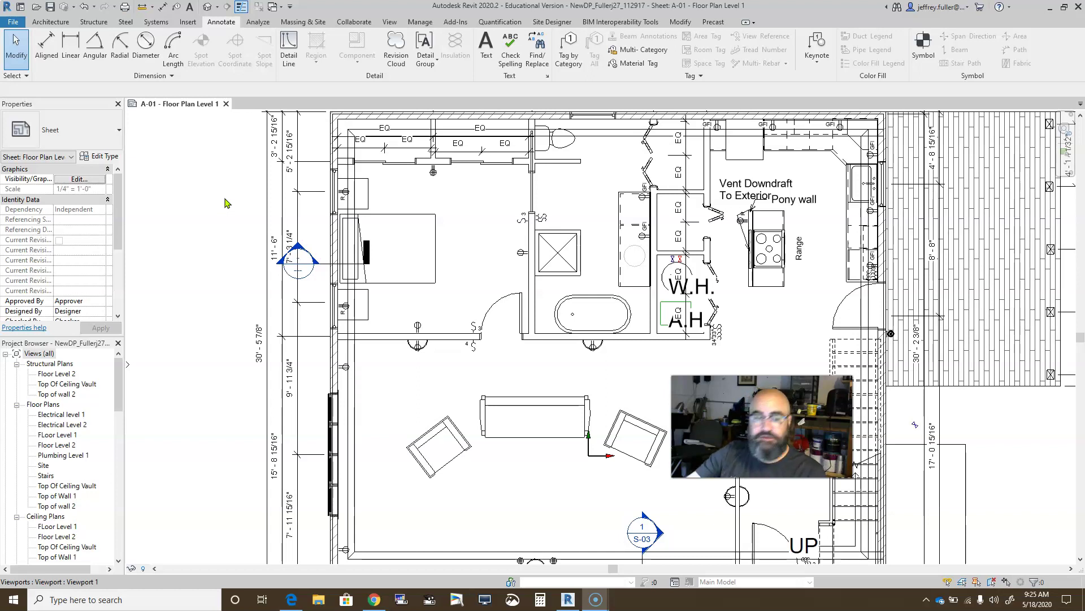
Start placing a new text note with the 1/8" Arial text type
{"action": "left_click", "coordinate": [232, 135]}
{"action": "left_click", "coordinate": [238, 205]}
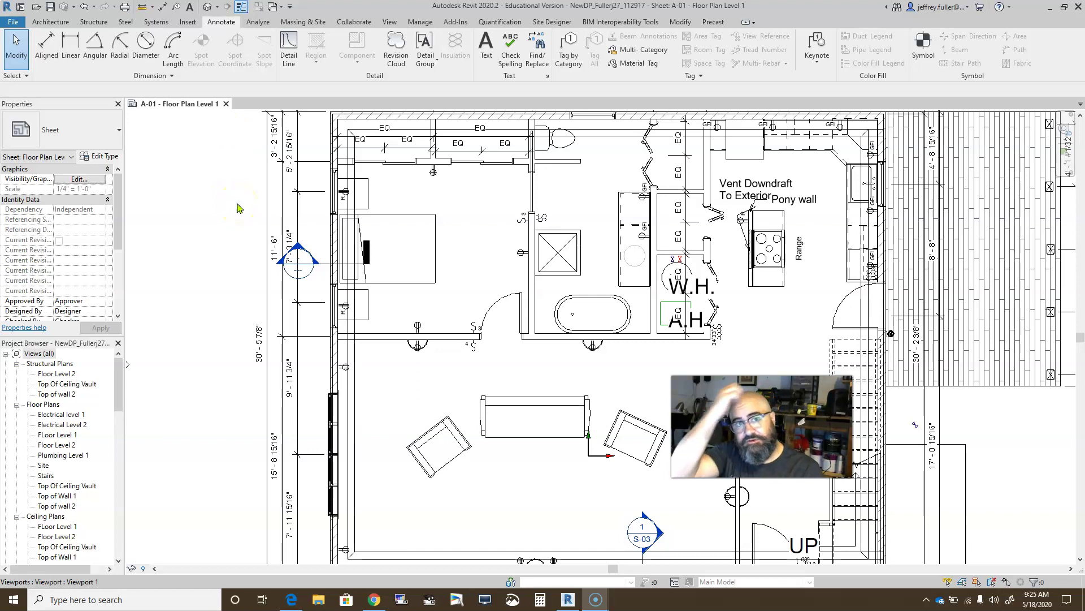
{"action": "left_click", "coordinate": [496, 55]}
{"action": "left_click", "coordinate": [225, 23]}
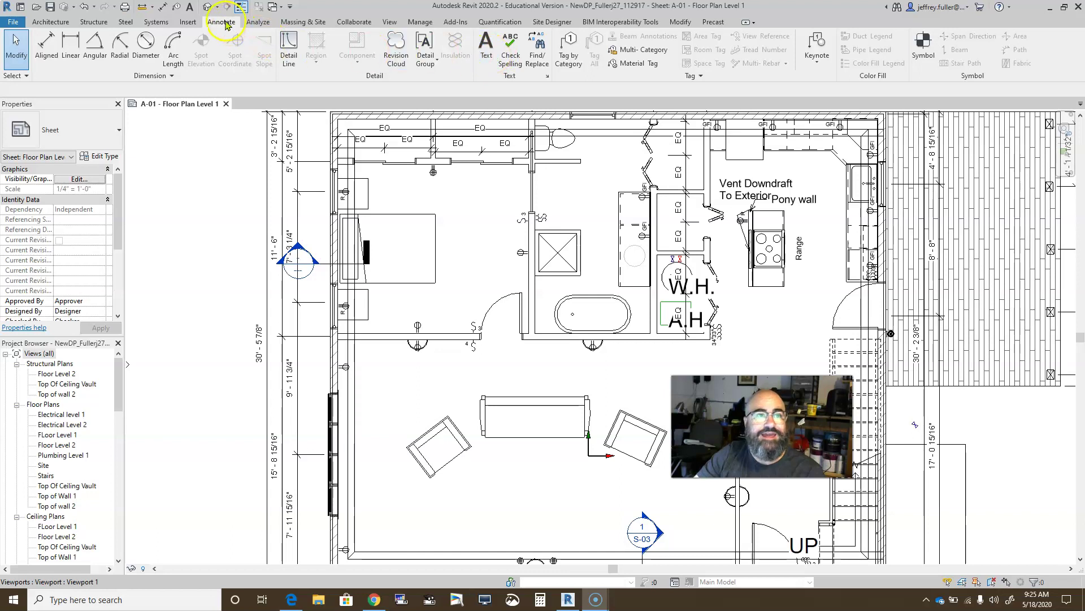
{"action": "left_click", "coordinate": [190, 10]}
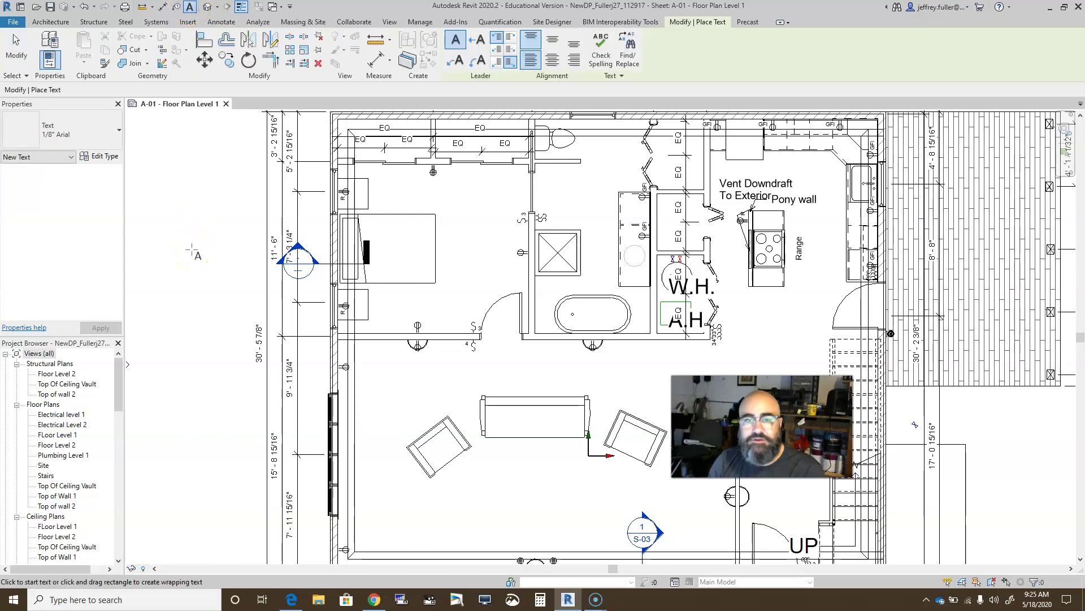
{"action": "left_click", "coordinate": [757, 54]}
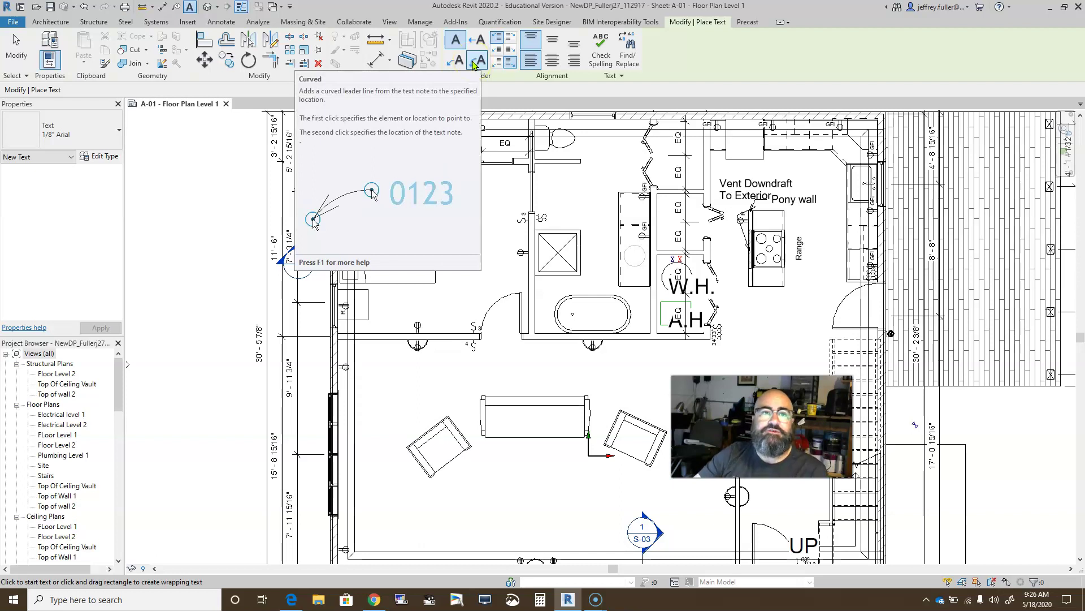
Try the leader attachment options: top left, bottom left, then bottom right
{"action": "left_click", "coordinate": [496, 40]}
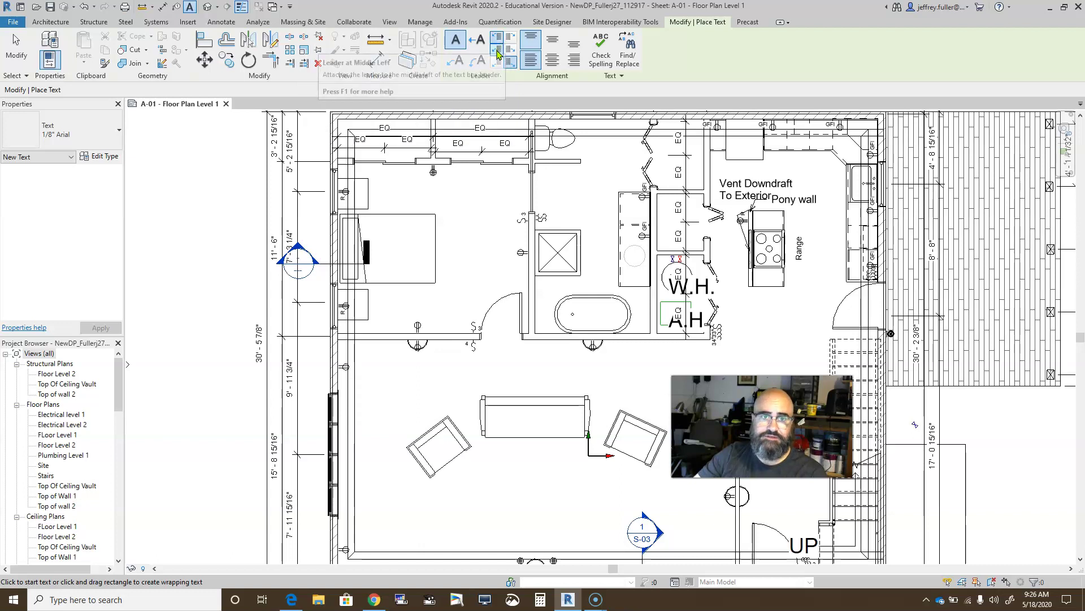
{"action": "left_click", "coordinate": [498, 61]}
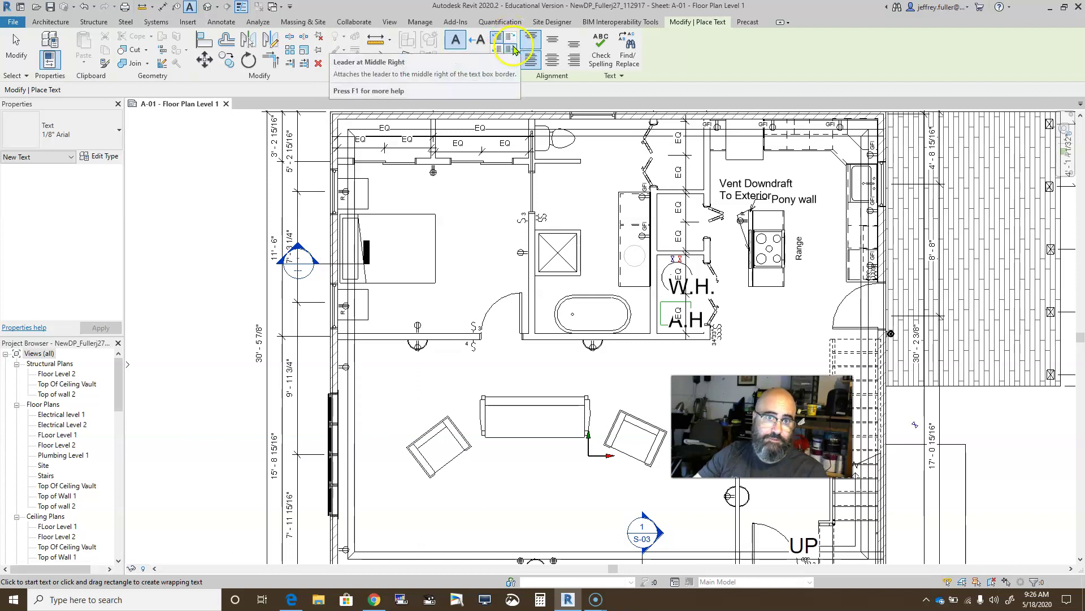
{"action": "left_click", "coordinate": [512, 64]}
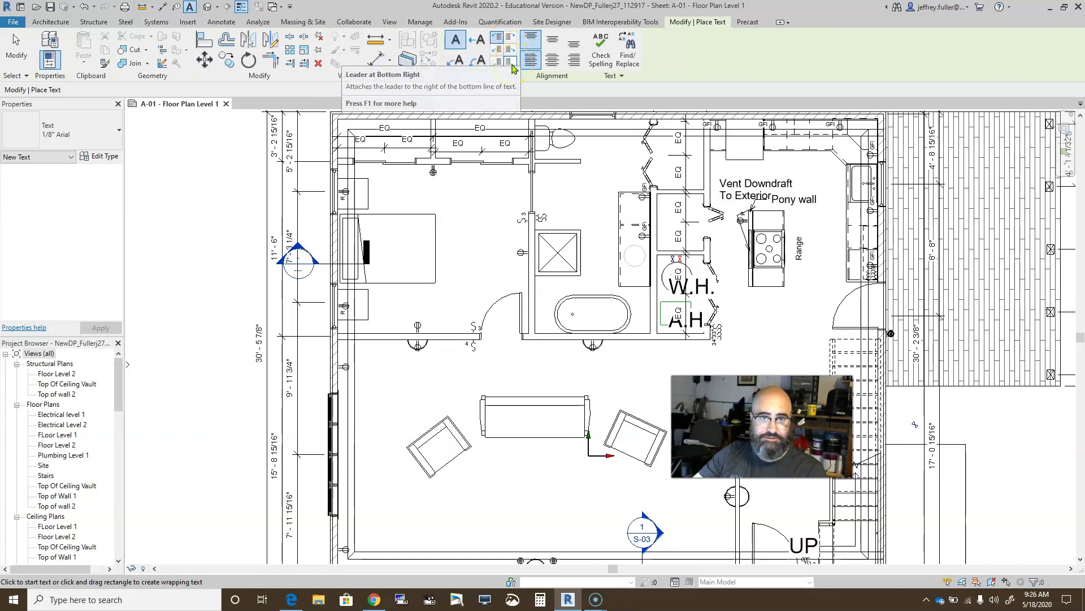
Try the text alignment options: bottom, top, left and right justification
{"action": "left_click", "coordinate": [573, 49]}
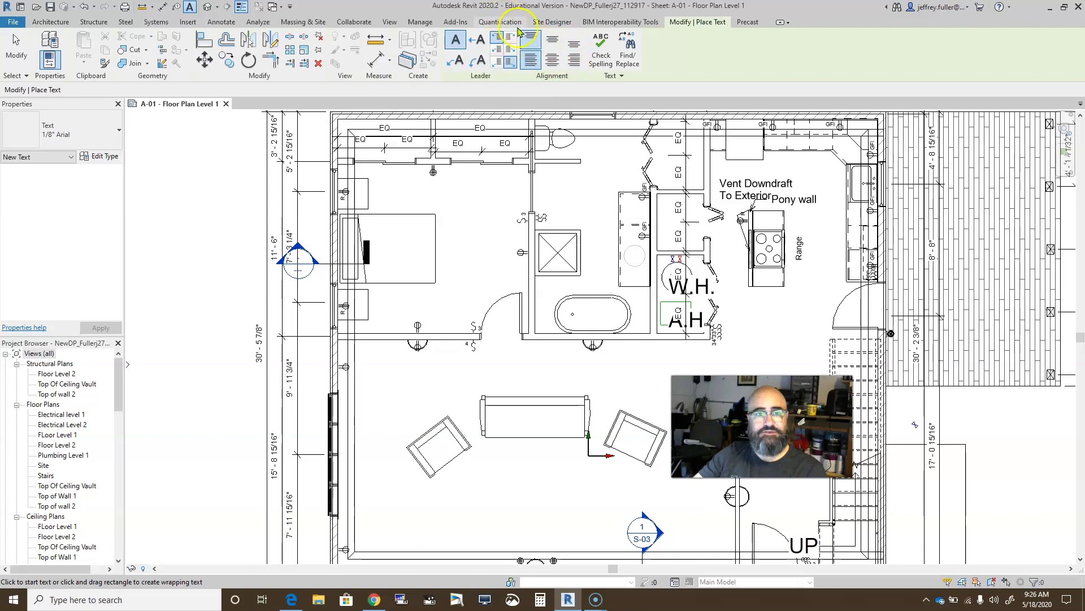
{"action": "left_click", "coordinate": [531, 38]}
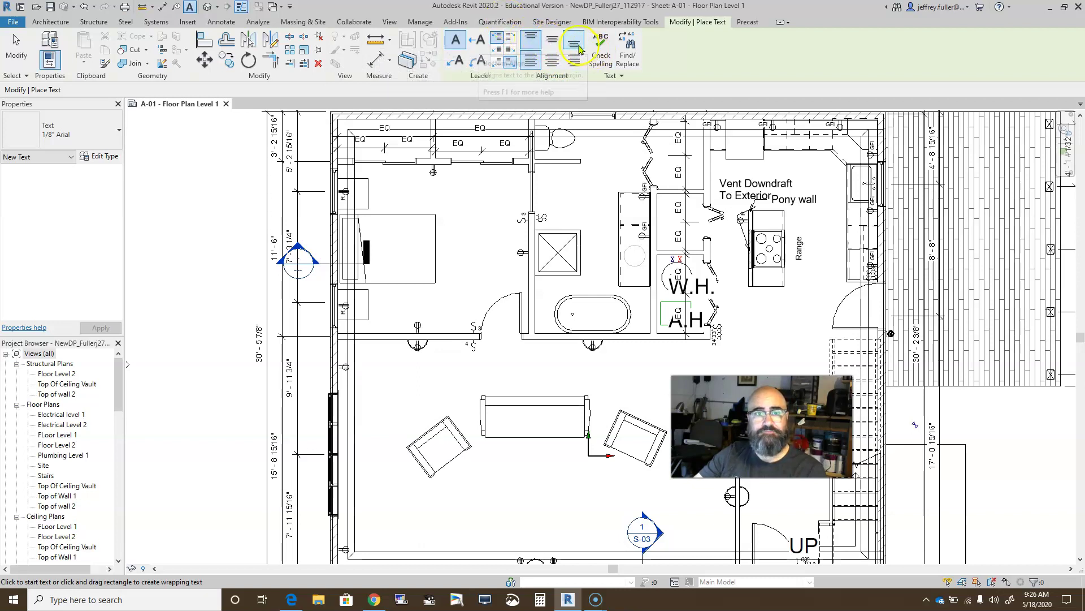
{"action": "left_click", "coordinate": [530, 62]}
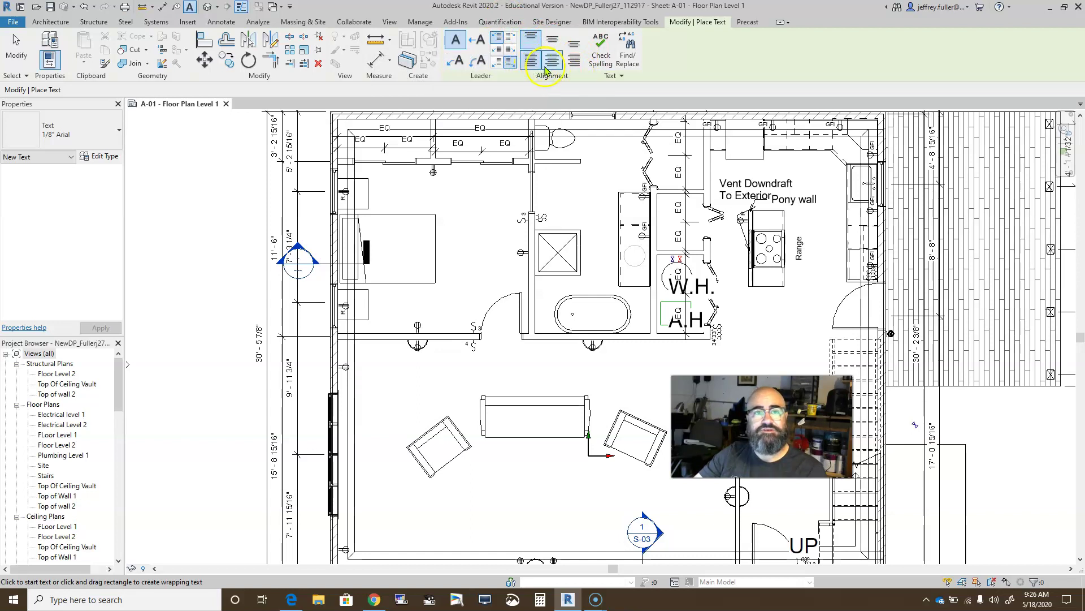
{"action": "left_click", "coordinate": [574, 61]}
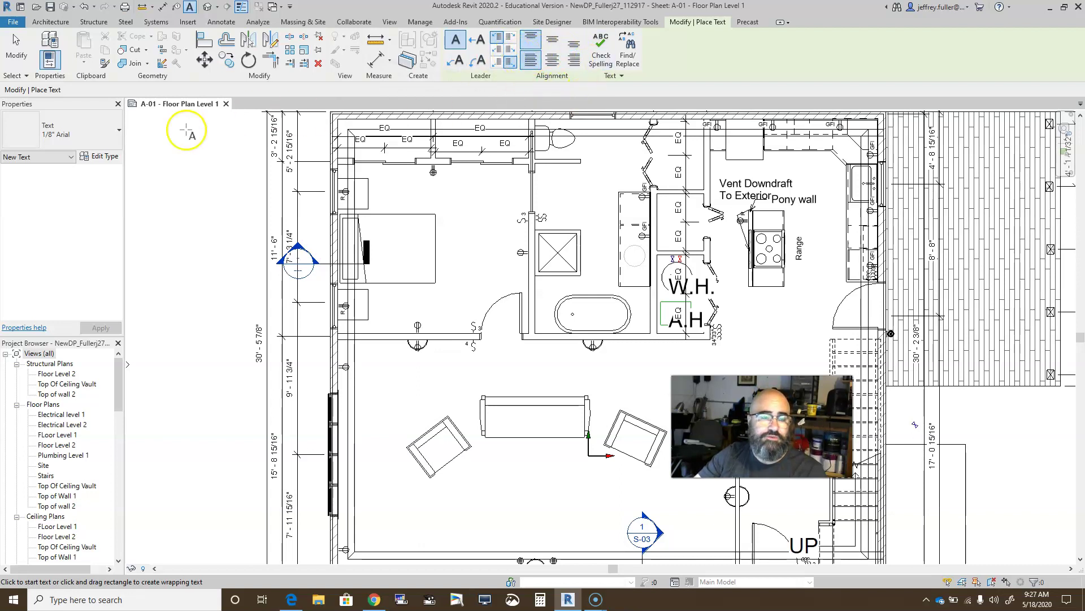
{"action": "left_click", "coordinate": [165, 163]}
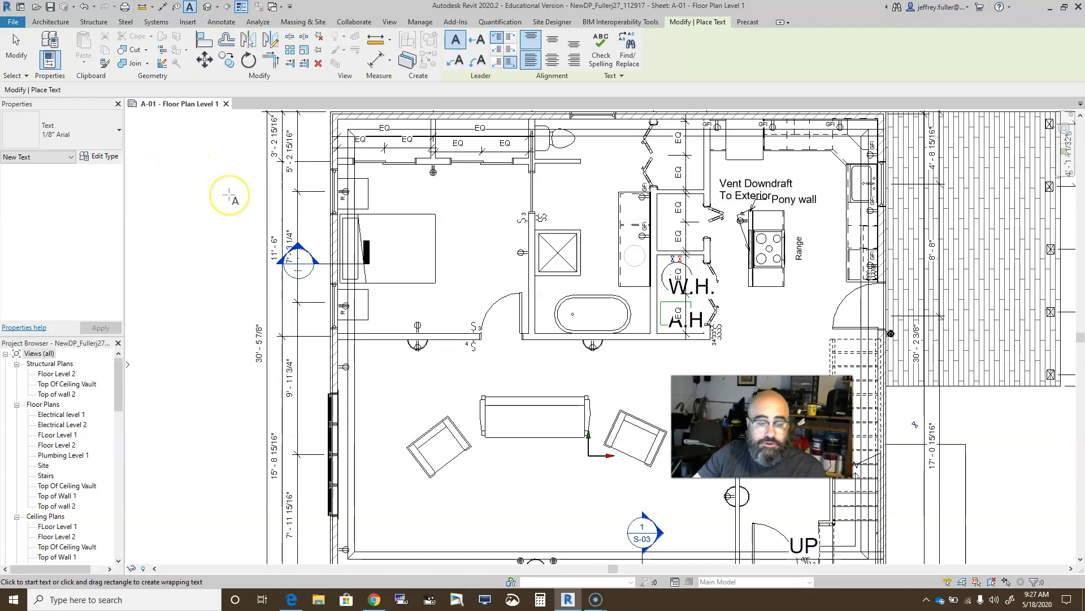
Draw a text box at the sheet's upper left and type 'Hello World'
{"action": "left_click_drag", "start_coordinate": [156, 177], "coordinate": [263, 213]}
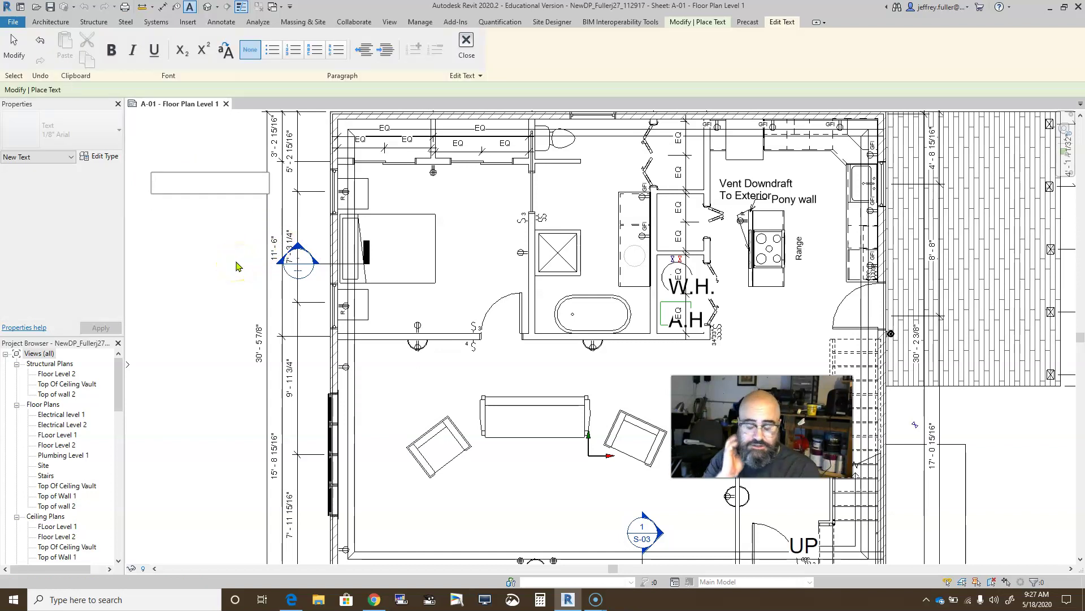
{"action": "type", "text": "Hello Wo"}
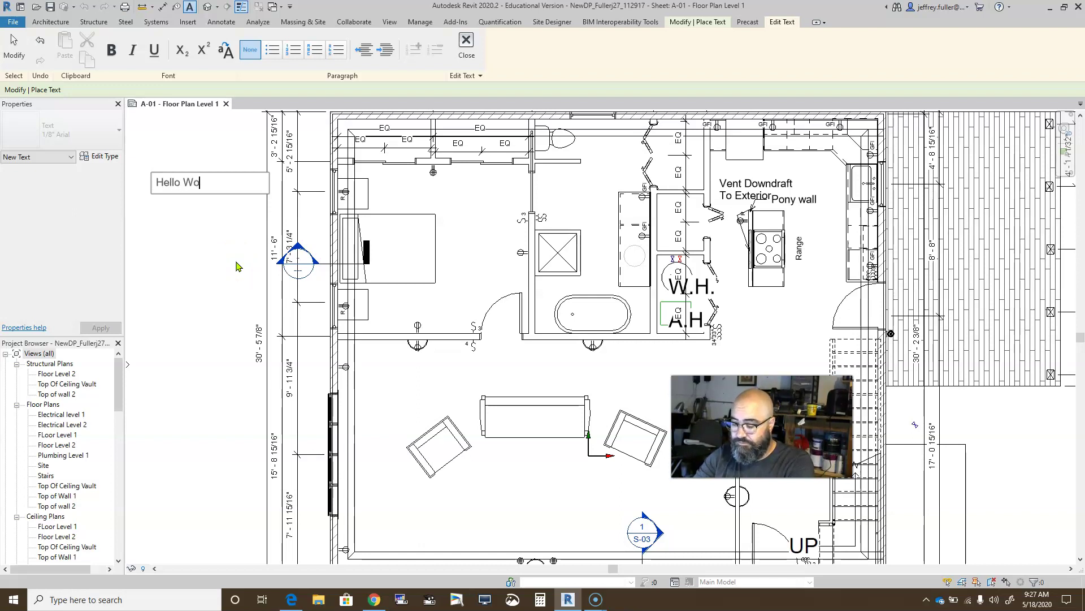
{"action": "type", "text": "rld"}
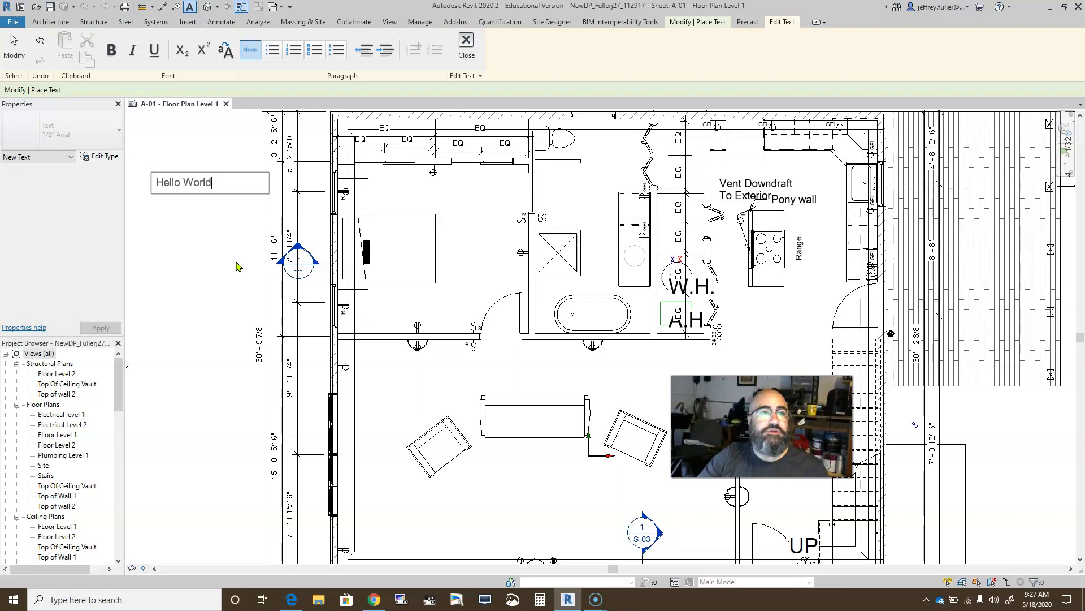
{"action": "left_click", "coordinate": [256, 59]}
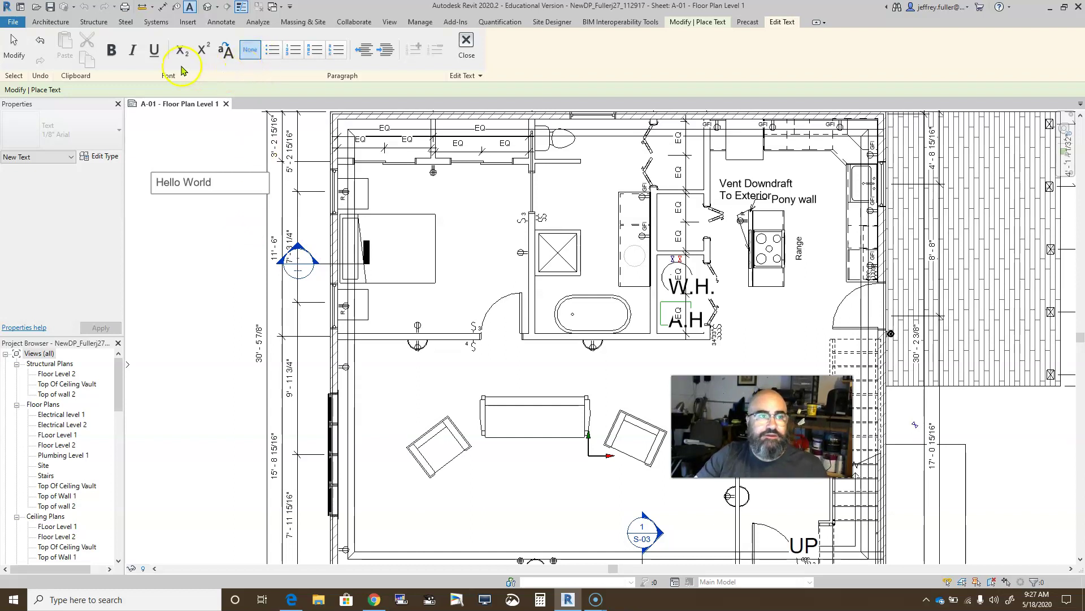
{"action": "left_click", "coordinate": [197, 57]}
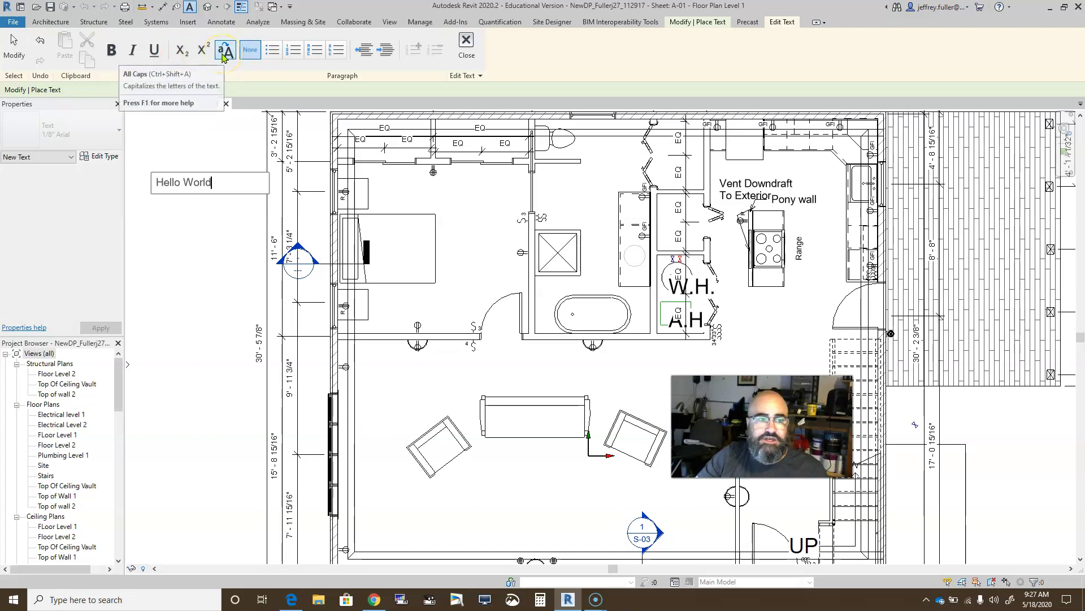
Select the Hello World text and make it all capitals
{"action": "left_click", "coordinate": [225, 180]}
{"action": "left_click_drag", "start_coordinate": [225, 179], "coordinate": [147, 180]}
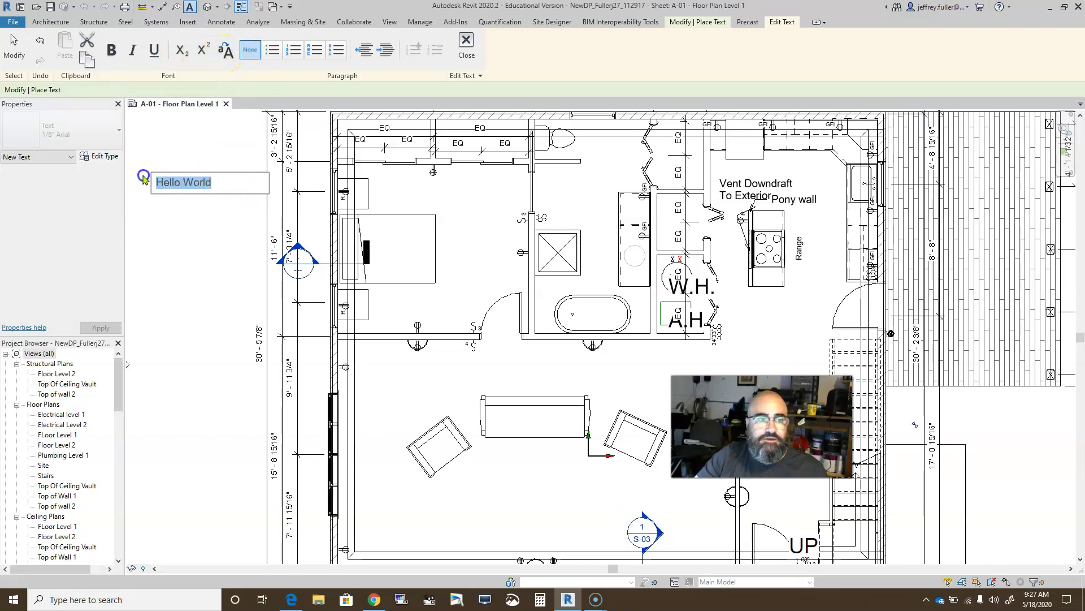
{"action": "left_click", "coordinate": [227, 52]}
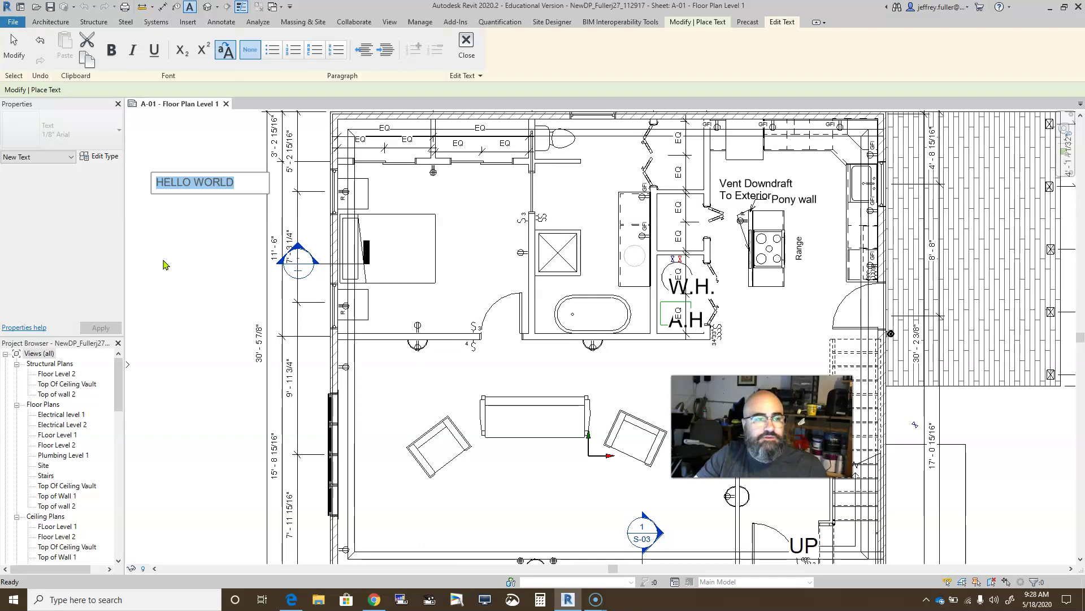
Finish the HELLO WORLD note, nudge it up, and narrow it to wrap onto two lines
{"action": "left_click", "coordinate": [163, 262]}
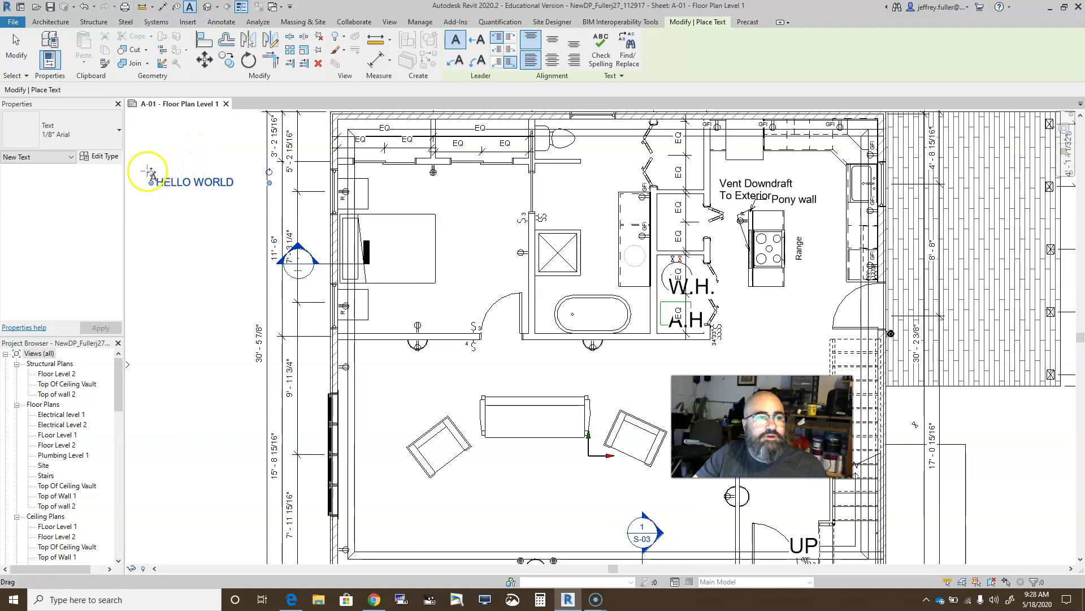
{"action": "mouse_move", "coordinate": [149, 171]}
{"action": "left_mouse_down"}
{"action": "mouse_move", "coordinate": [198, 215]}
{"action": "mouse_move", "coordinate": [145, 153]}
{"action": "left_mouse_up"}
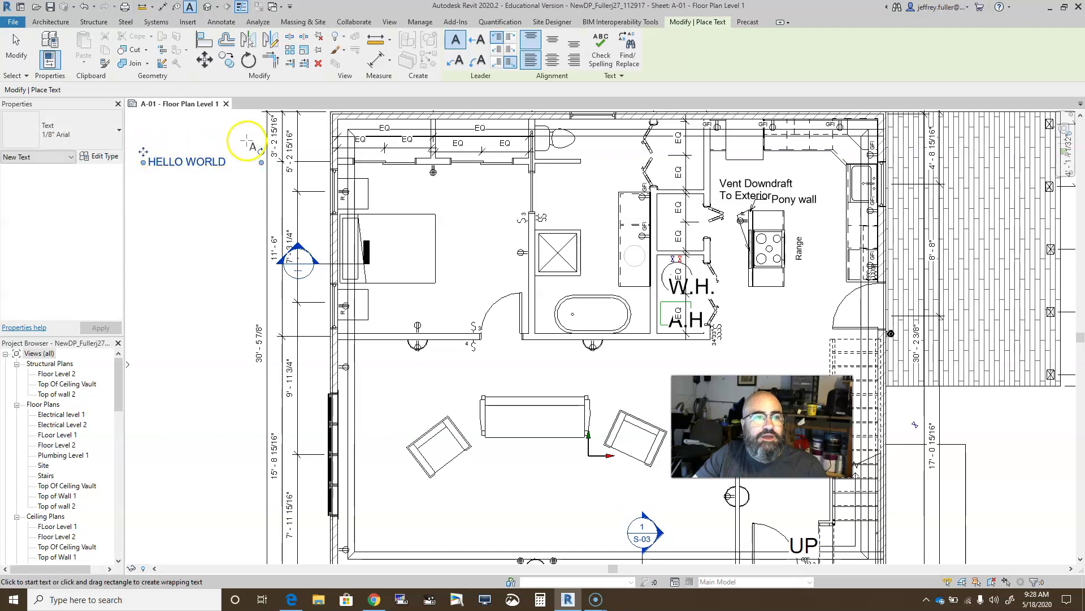
{"action": "left_click", "coordinate": [226, 166]}
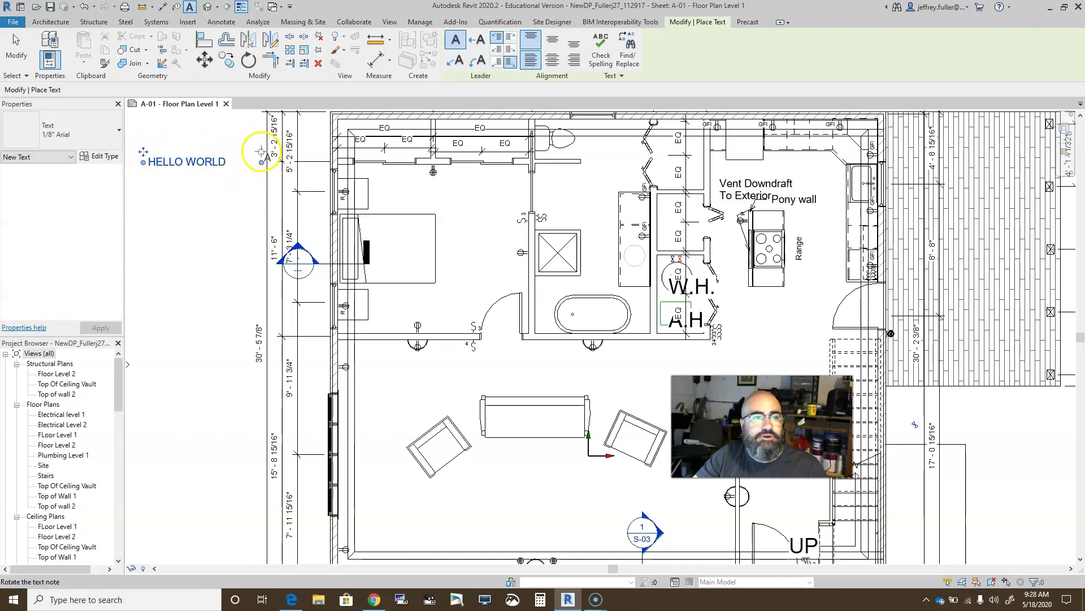
{"action": "left_click_drag", "start_coordinate": [260, 152], "coordinate": [220, 163]}
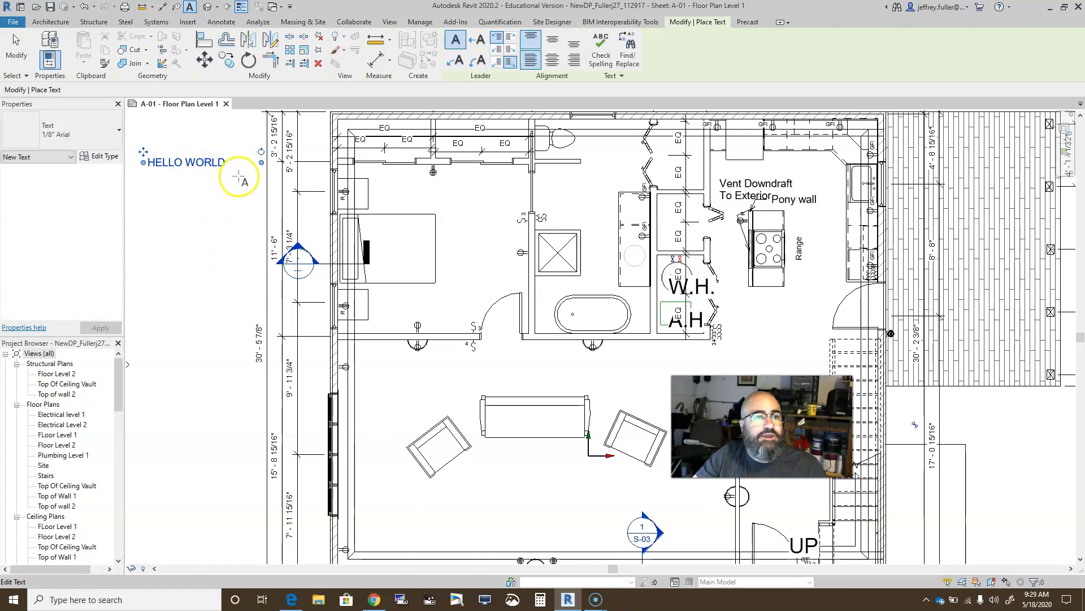
{"action": "left_click_drag", "start_coordinate": [262, 164], "coordinate": [243, 162]}
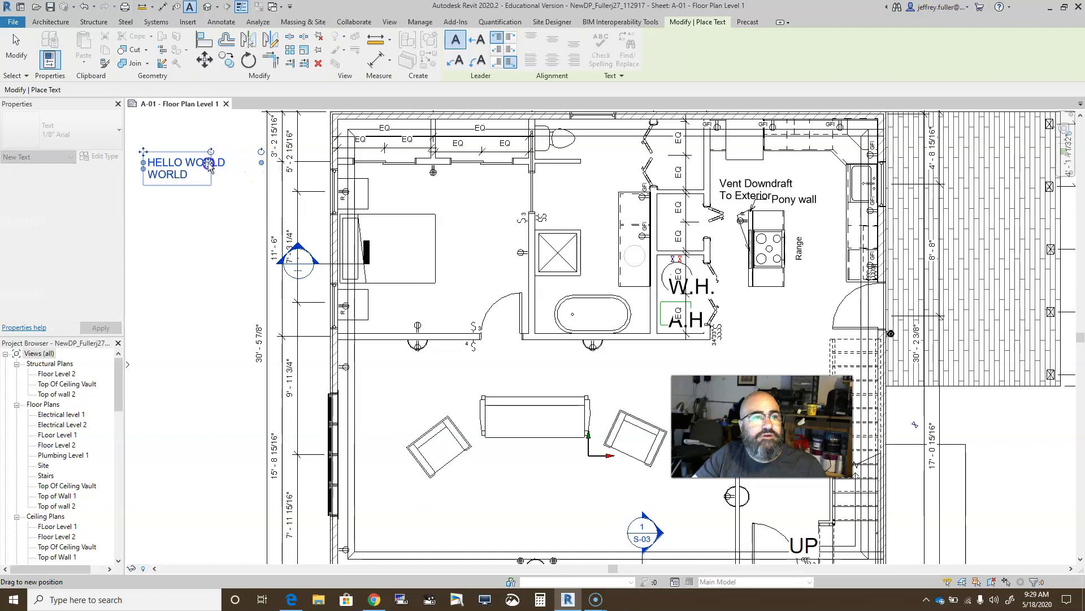
{"action": "mouse_move", "coordinate": [208, 169]}
{"action": "left_mouse_down"}
{"action": "mouse_move", "coordinate": [240, 169]}
{"action": "mouse_move", "coordinate": [205, 168]}
{"action": "mouse_move", "coordinate": [221, 169]}
{"action": "left_mouse_up"}
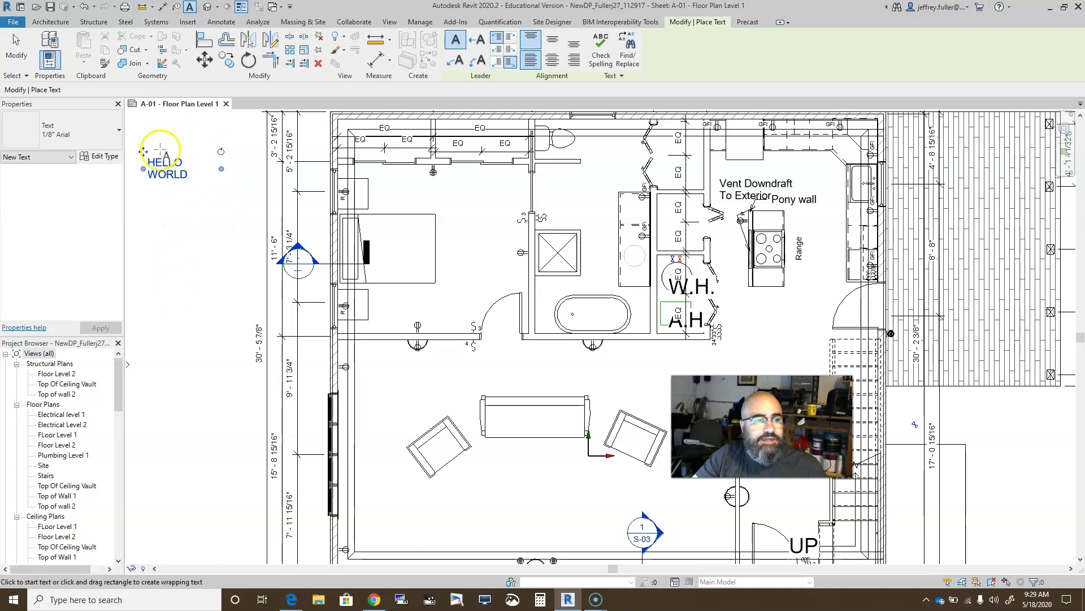
Discard the stray empty text boxes without keeping them and exit the Text tool
{"action": "left_click", "coordinate": [174, 282]}
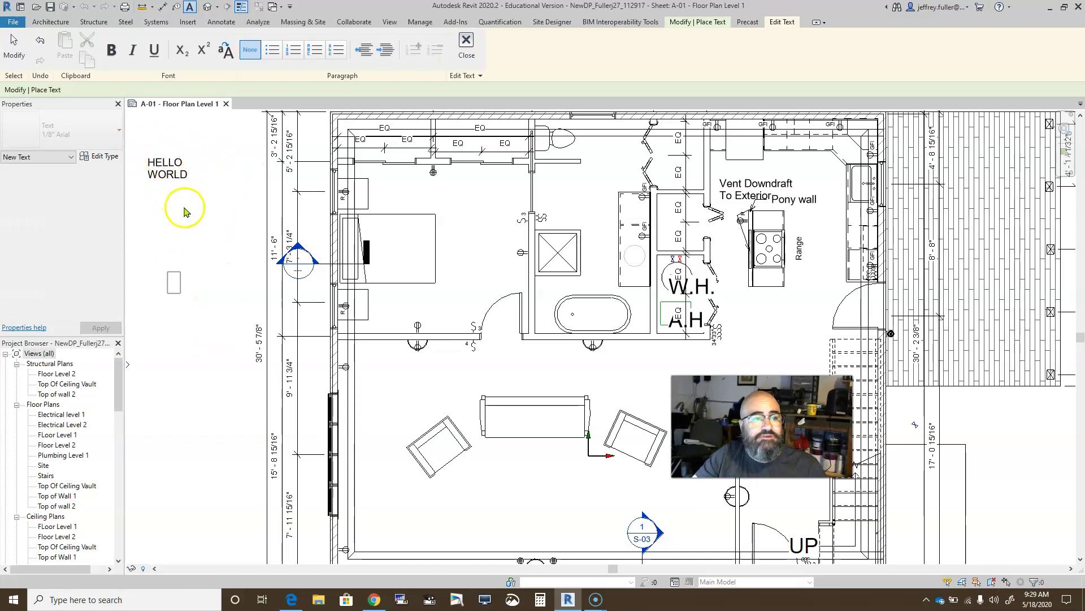
{"action": "key", "text": "Escape"}
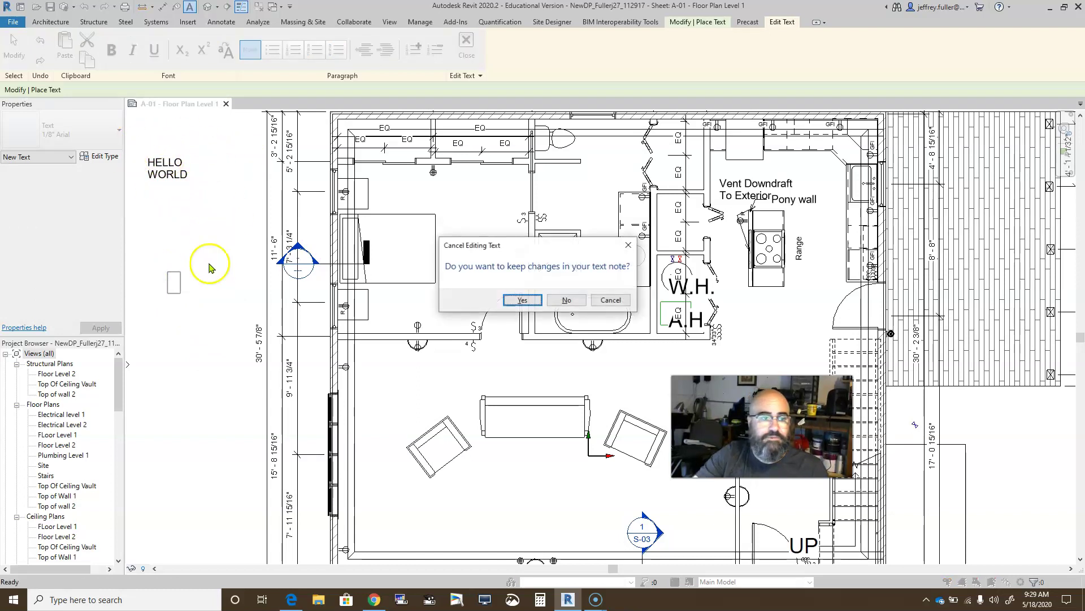
{"action": "left_click", "coordinate": [562, 299]}
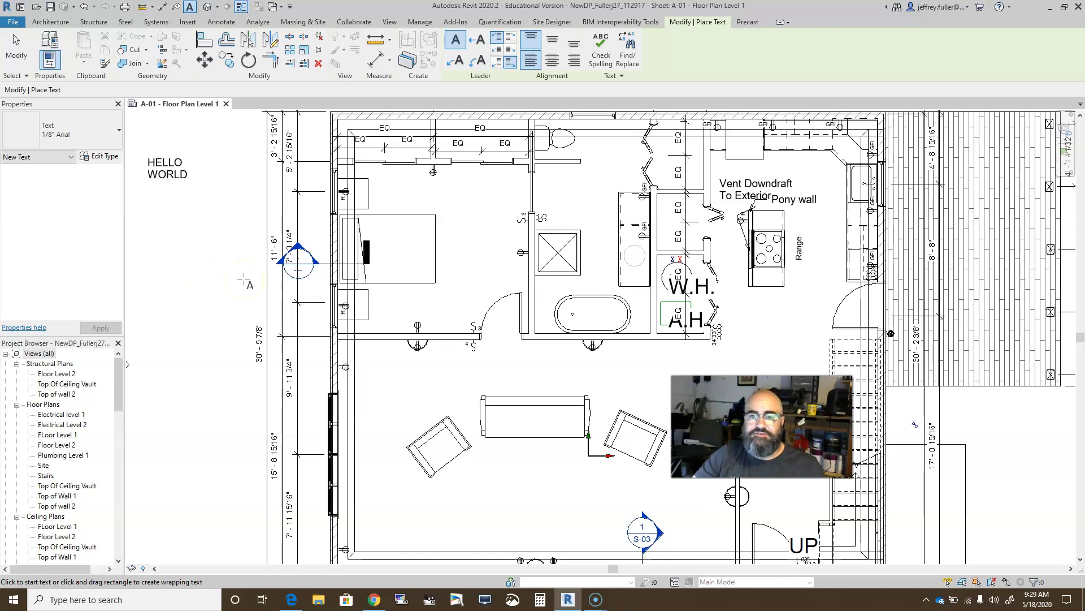
{"action": "left_click", "coordinate": [392, 261]}
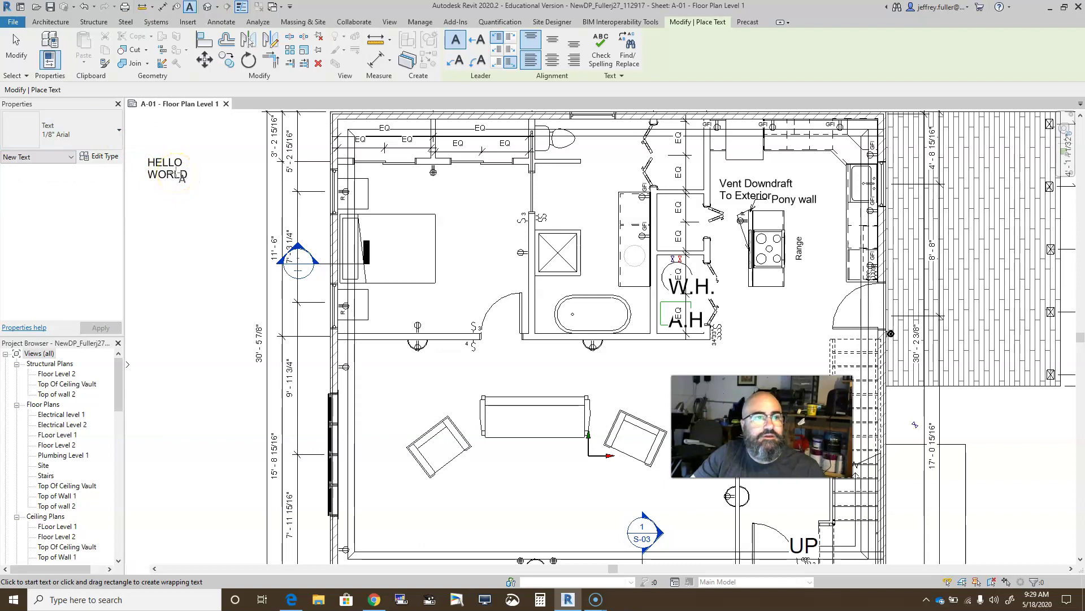
{"action": "left_click", "coordinate": [199, 177]}
{"action": "left_click", "coordinate": [169, 180]}
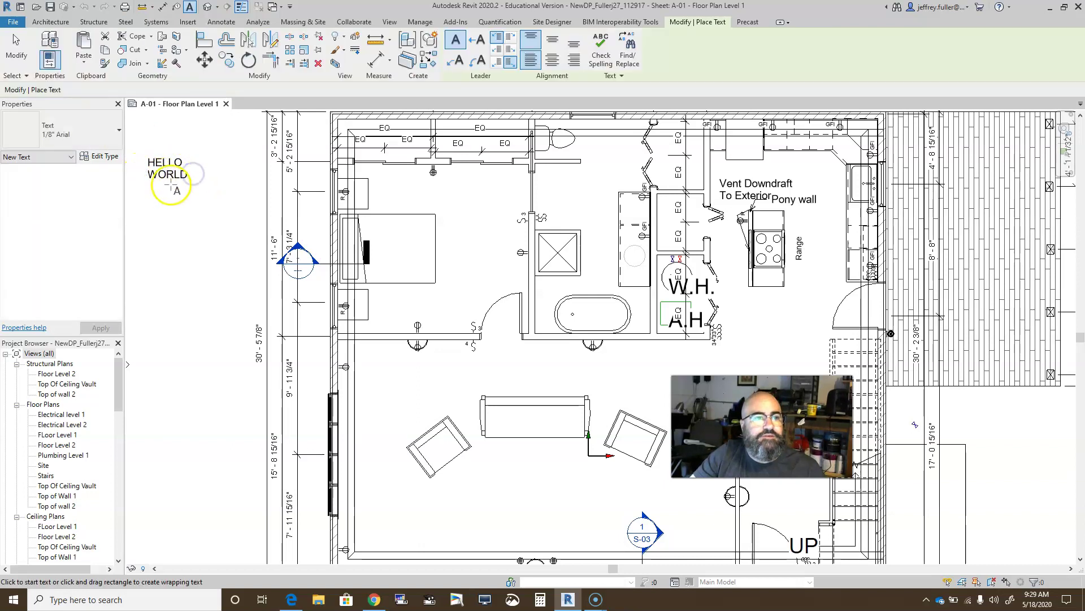
{"action": "left_click", "coordinate": [180, 168]}
{"action": "left_click", "coordinate": [189, 204]}
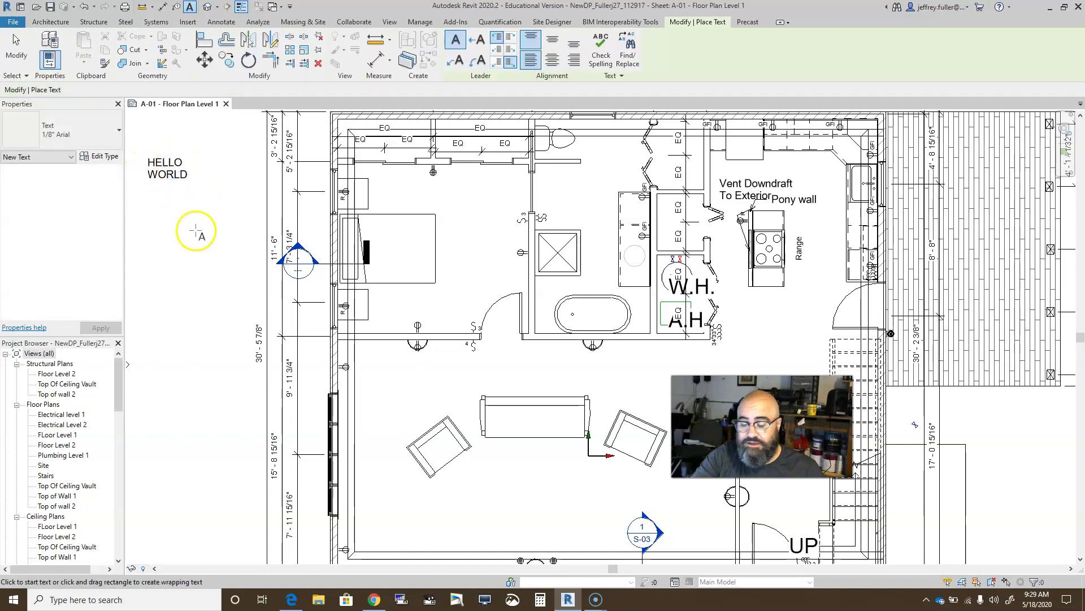
{"action": "key", "text": "Escape"}
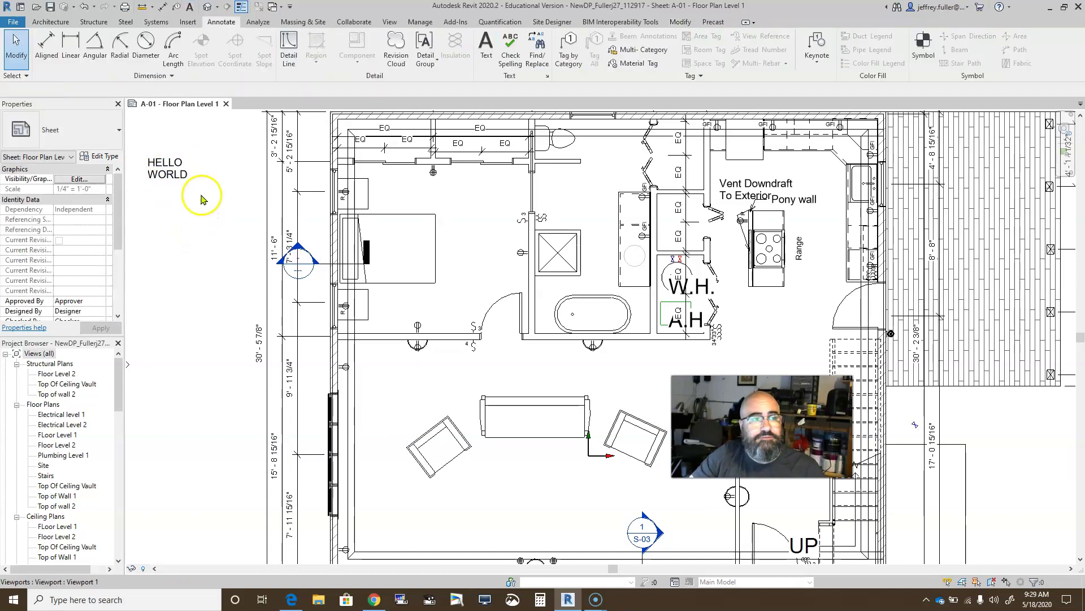
Select HELLO WORLD and review text types 1/8" Arial, 1/16" Arial 2 and 3/32" Arial
{"action": "left_click", "coordinate": [175, 172]}
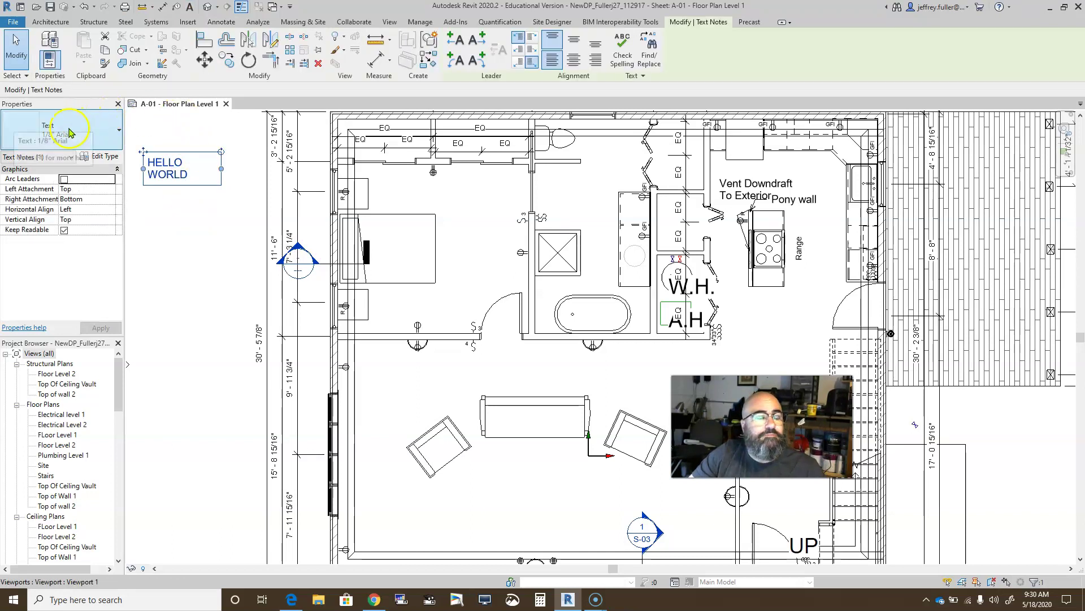
{"action": "left_click", "coordinate": [98, 134]}
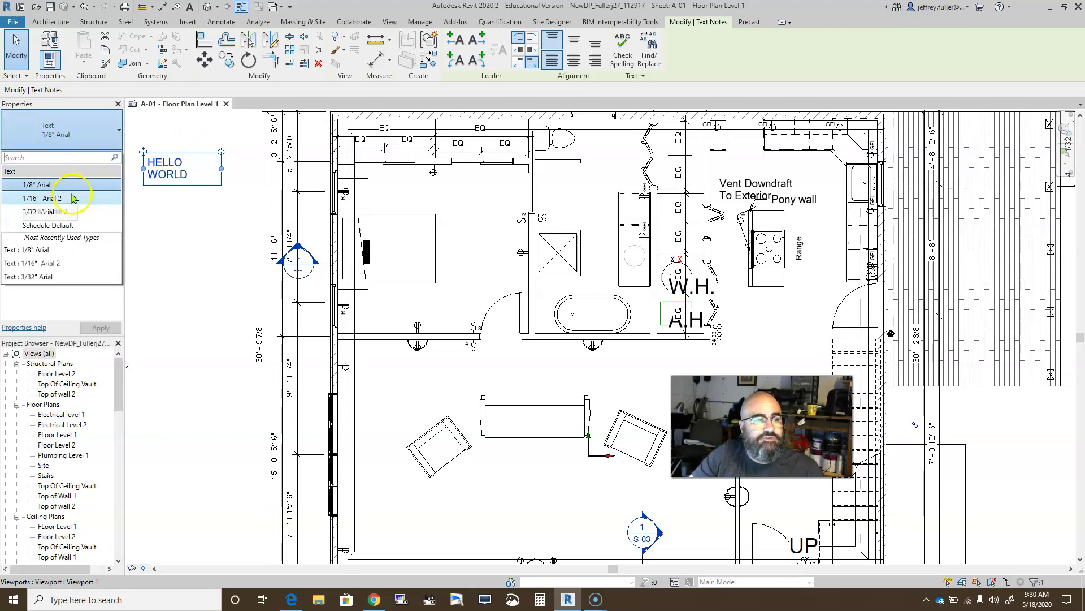
{"action": "left_click", "coordinate": [87, 214]}
{"action": "left_click_drag", "start_coordinate": [66, 197], "coordinate": [72, 189]}
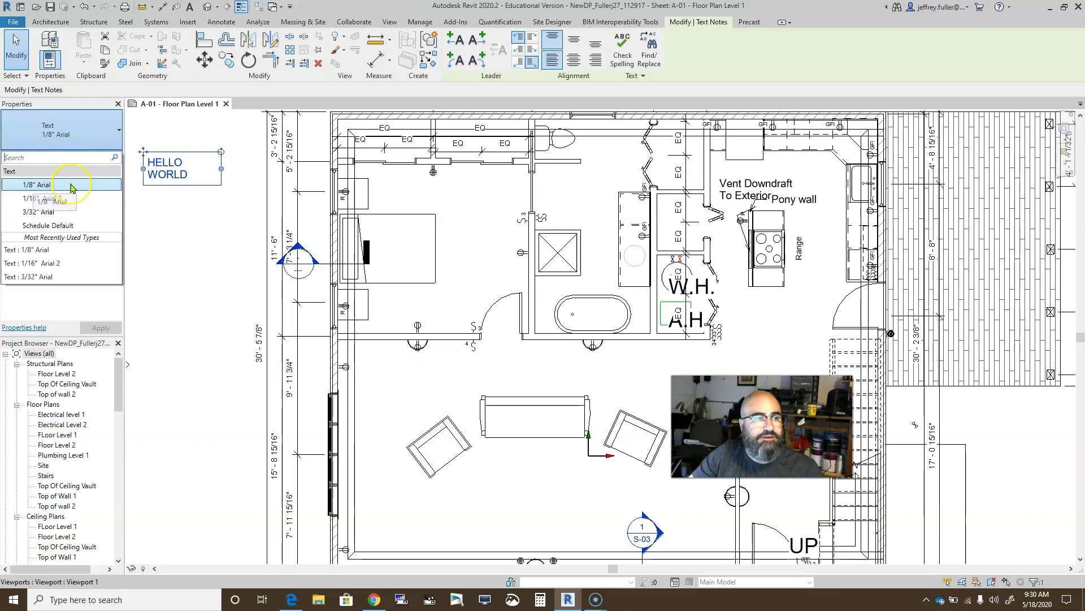
{"action": "left_click", "coordinate": [40, 188]}
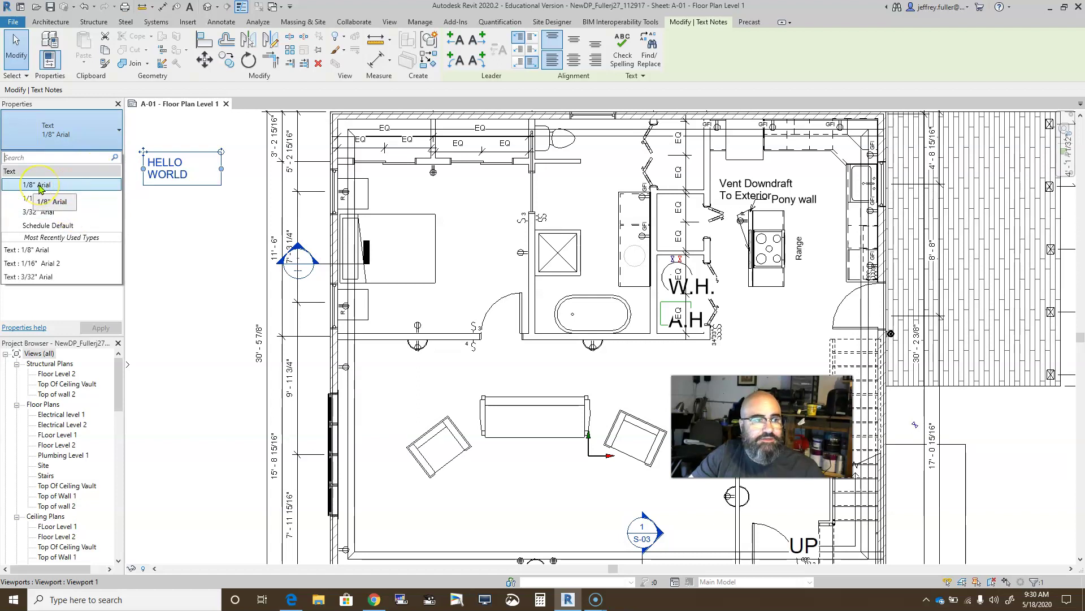
{"action": "left_click", "coordinate": [50, 213]}
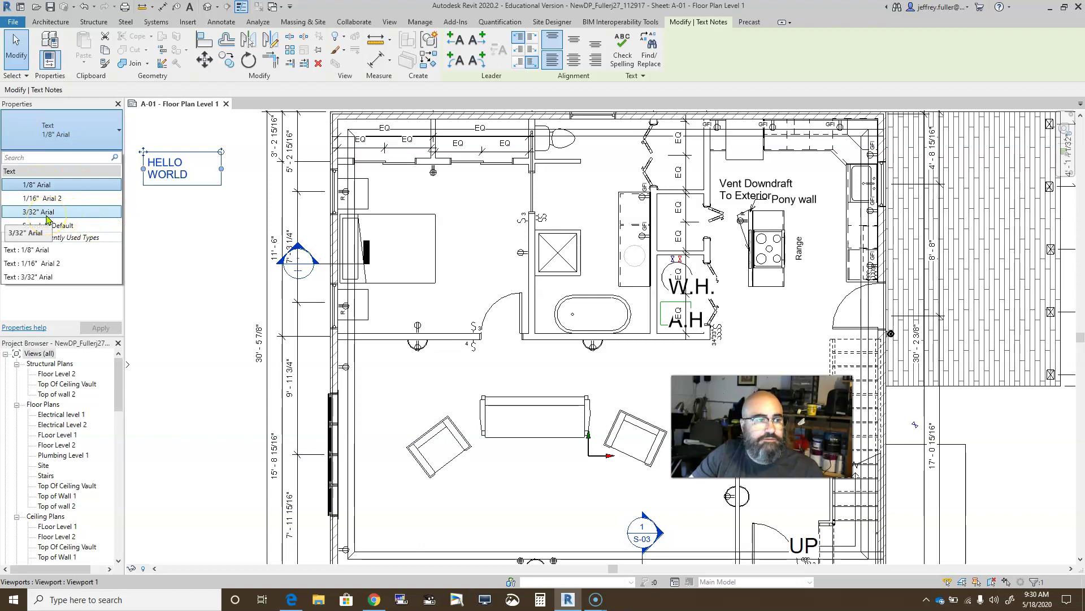
{"action": "left_click", "coordinate": [52, 199]}
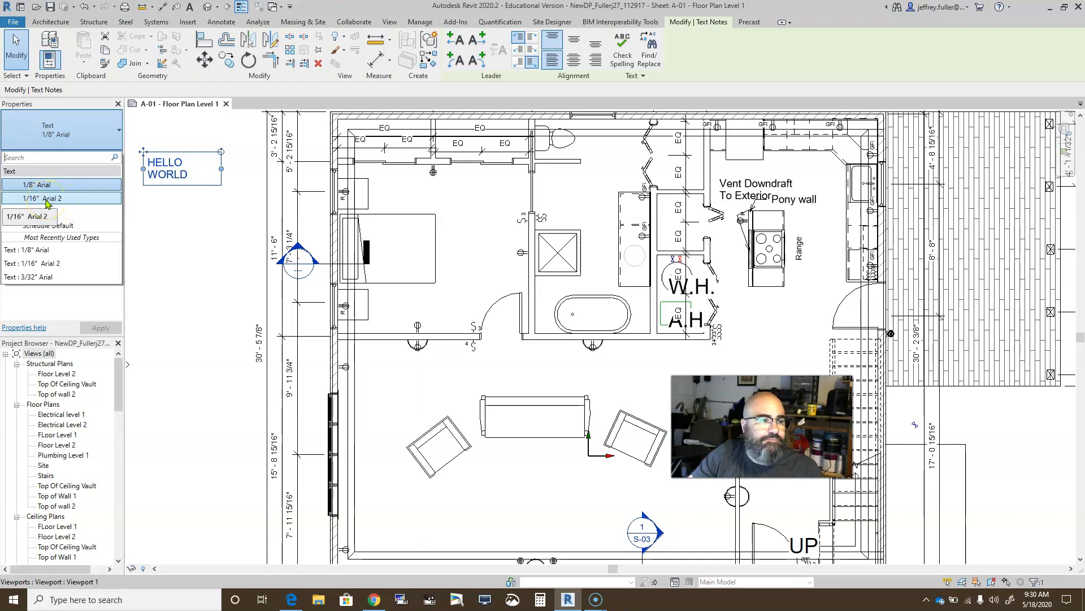
Activate, then deactivate the floor plan viewport, zooming out to show the whole sheet
{"action": "left_click", "coordinate": [173, 211]}
{"action": "left_click", "coordinate": [185, 245]}
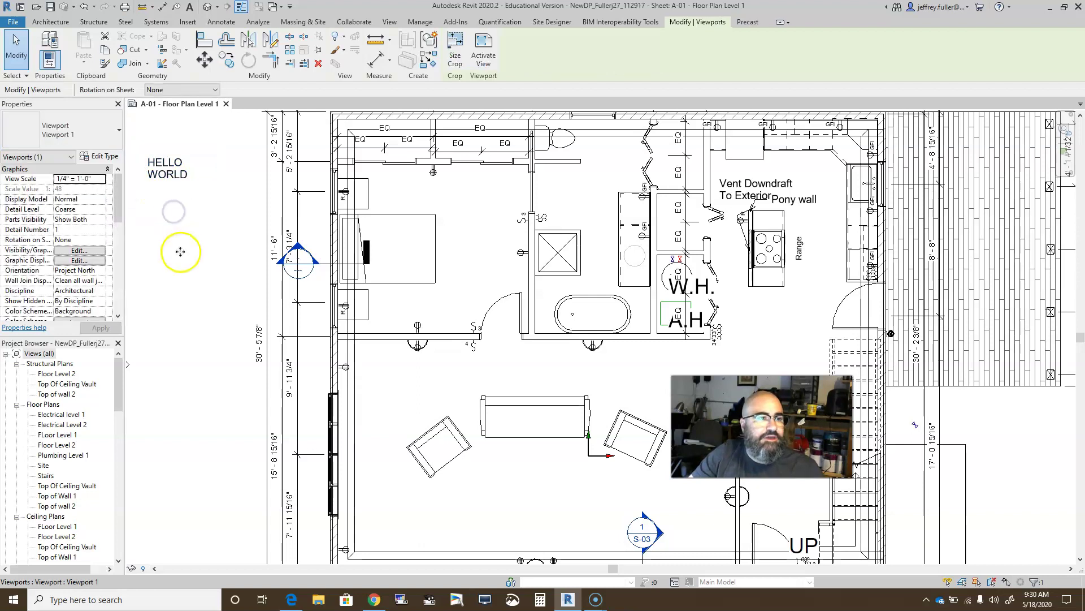
{"action": "left_click", "coordinate": [177, 173]}
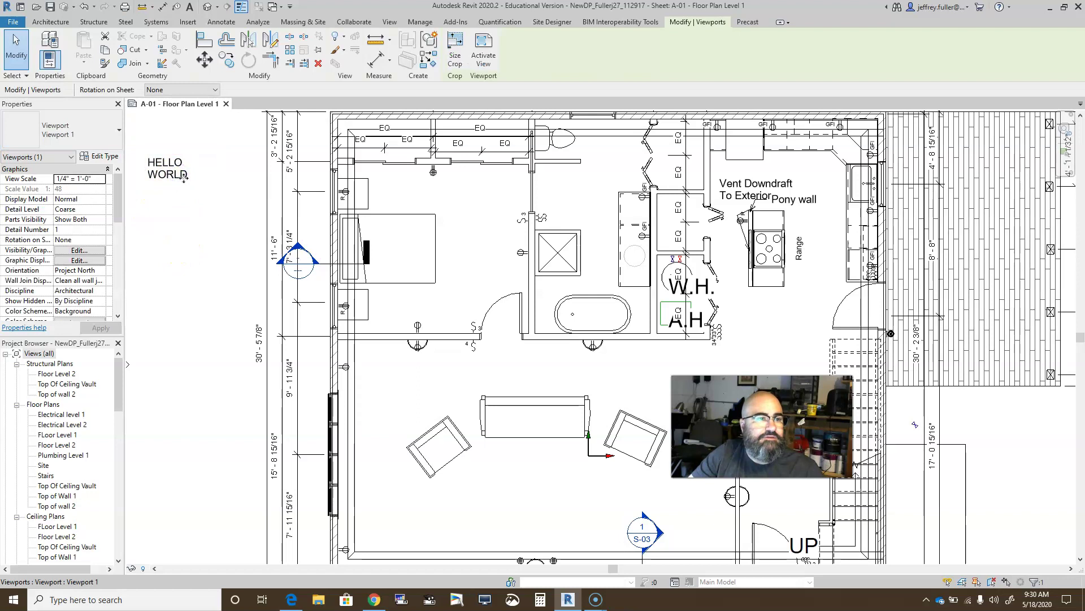
{"action": "double_click", "coordinate": [175, 185]}
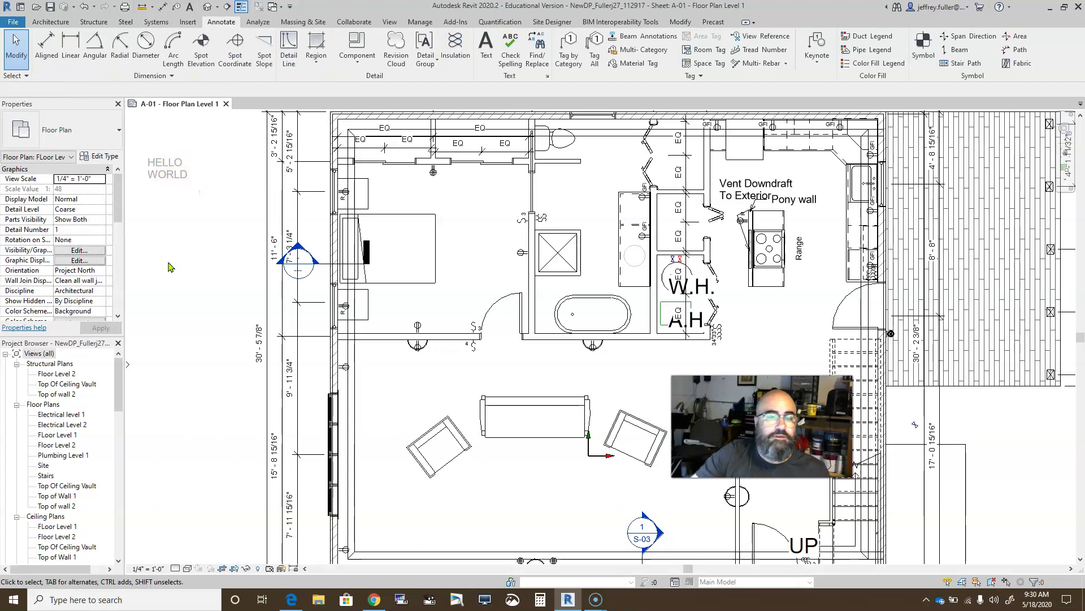
{"action": "scroll", "coordinate": [169, 267], "scroll_direction": "down", "scroll_amount": 3}
{"action": "scroll", "coordinate": [242, 286], "scroll_direction": "down", "scroll_amount": 2}
{"action": "middle_click_drag", "start_coordinate": [243, 286], "coordinate": [325, 300]}
{"action": "double_click", "coordinate": [189, 249]}
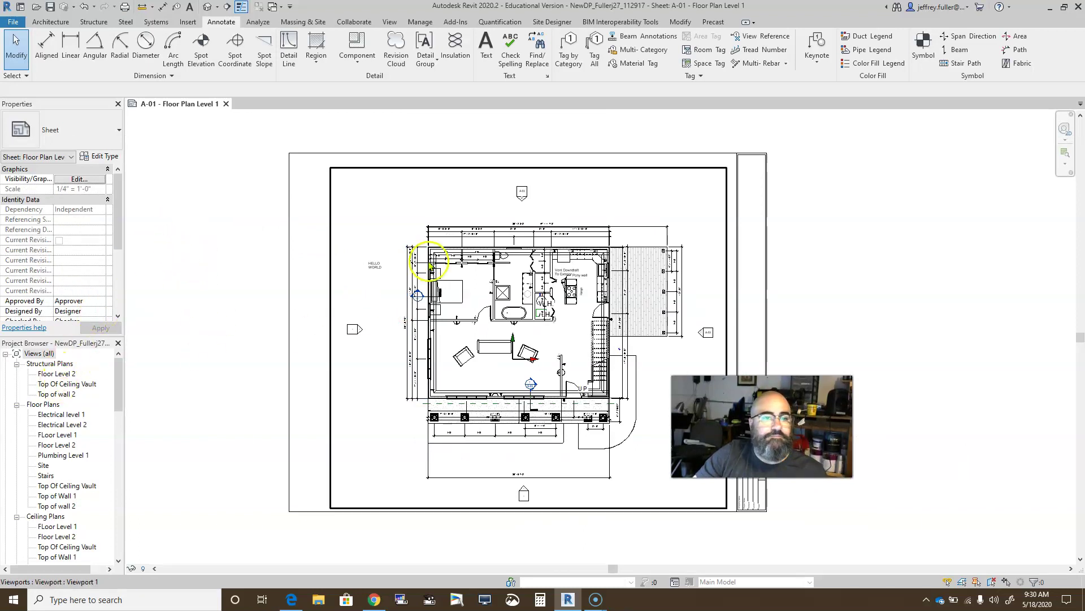
Select the HELLO WORLD note and zoom in closer to it
{"action": "left_click", "coordinate": [373, 272]}
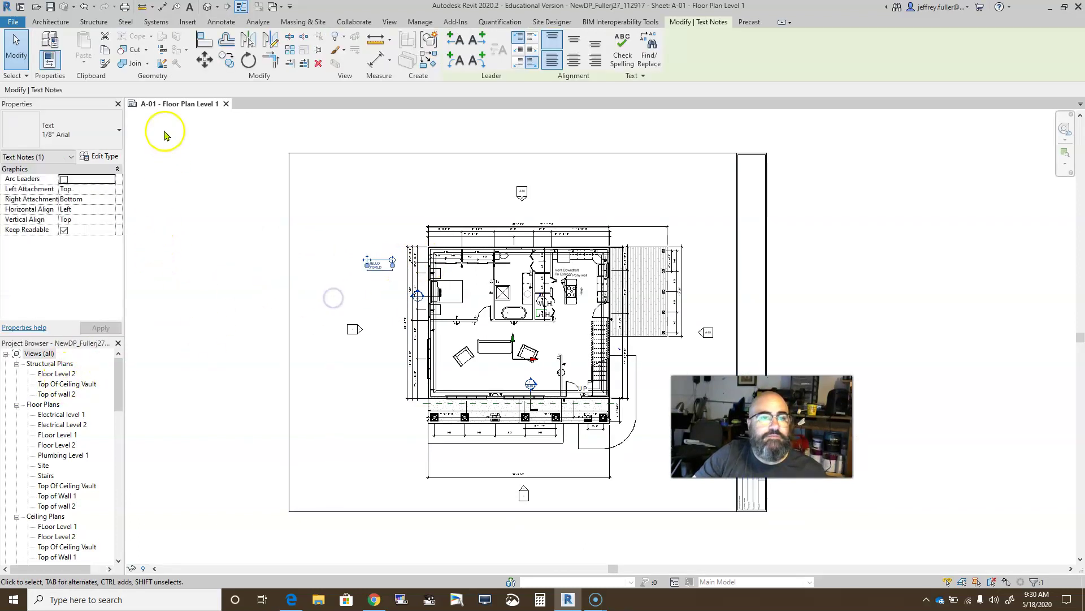
{"action": "scroll", "coordinate": [296, 242], "scroll_direction": "up", "scroll_amount": 3}
{"action": "middle_click_drag", "start_coordinate": [444, 290], "coordinate": [238, 238]}
{"action": "scroll", "coordinate": [238, 237], "scroll_direction": "up", "scroll_amount": 1}
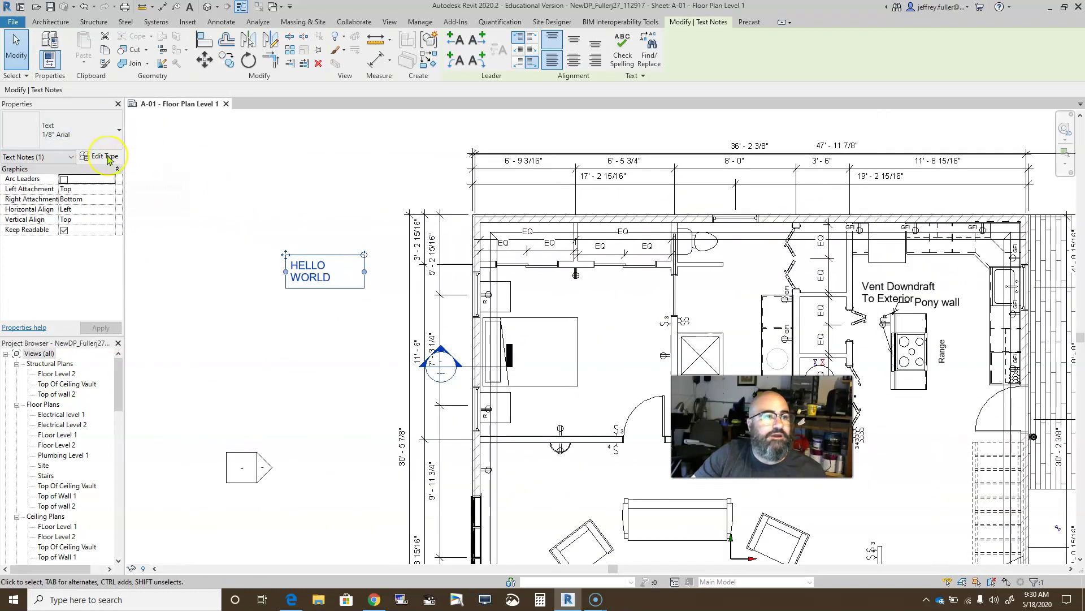
{"action": "left_click", "coordinate": [106, 156]}
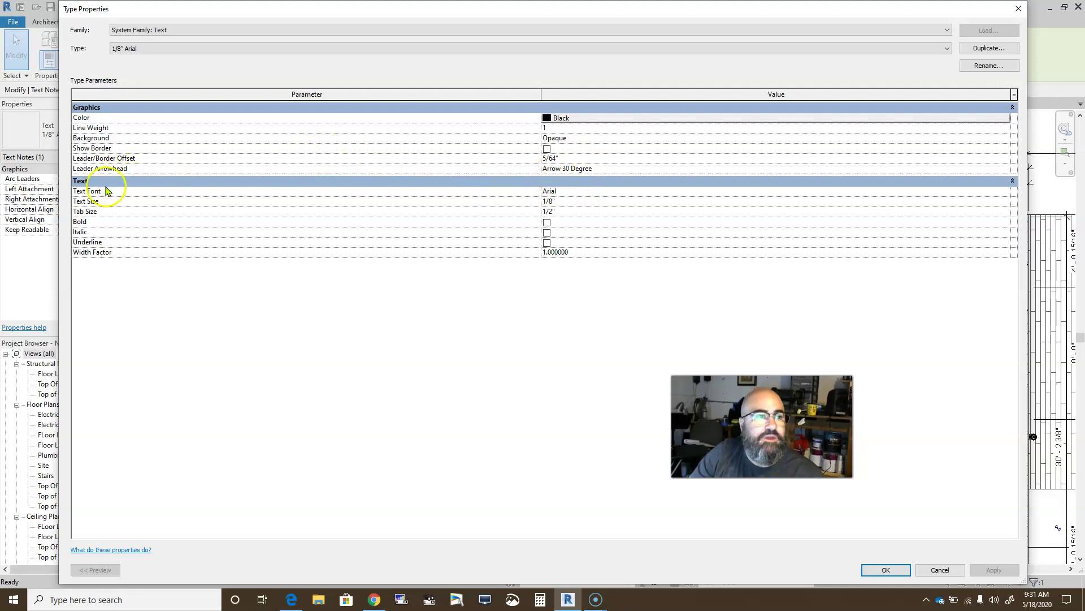
{"action": "left_click", "coordinate": [571, 191]}
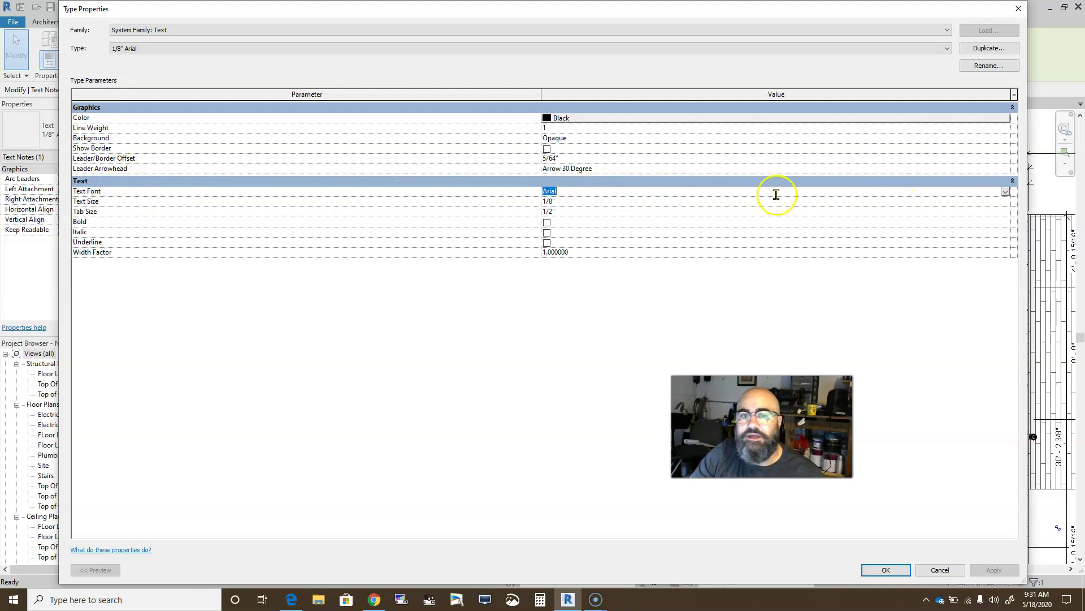
{"action": "left_click", "coordinate": [1004, 191]}
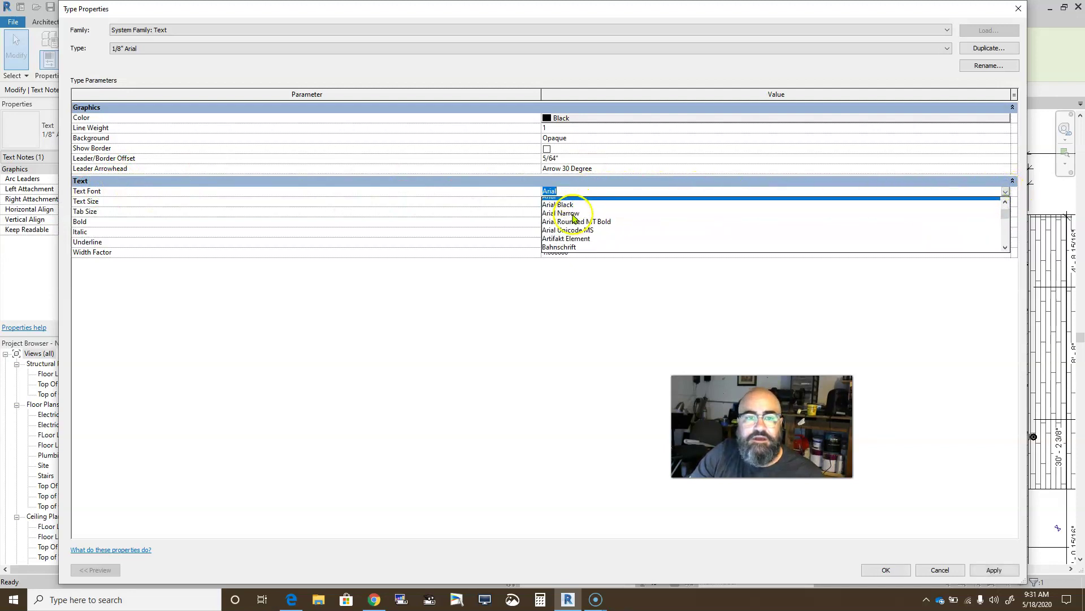
{"action": "scroll", "coordinate": [573, 217], "scroll_direction": "down", "scroll_amount": 10}
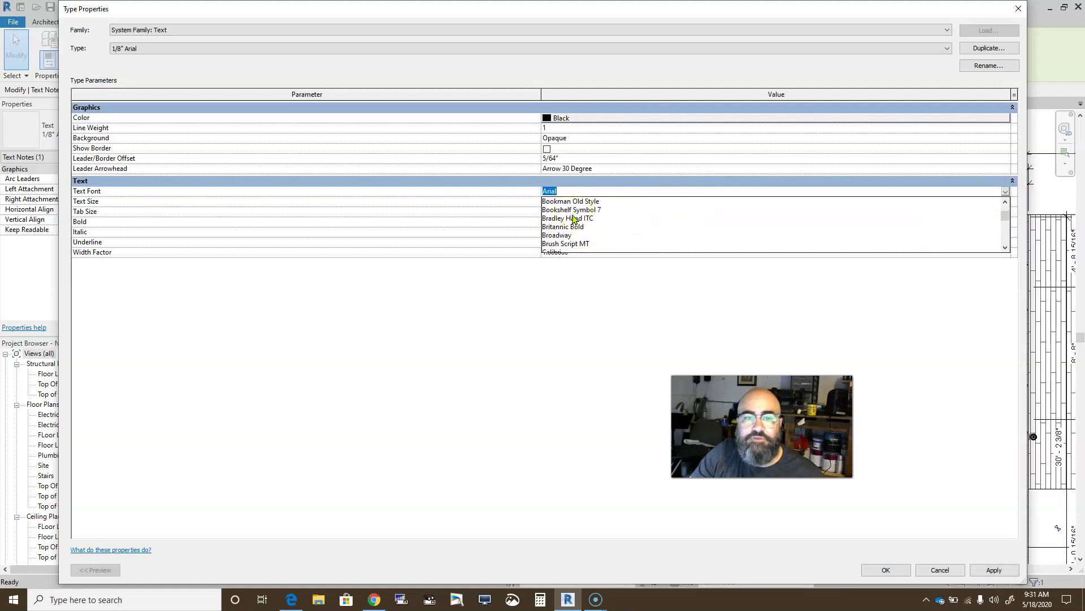
{"action": "scroll", "coordinate": [594, 223], "scroll_direction": "down", "scroll_amount": 4}
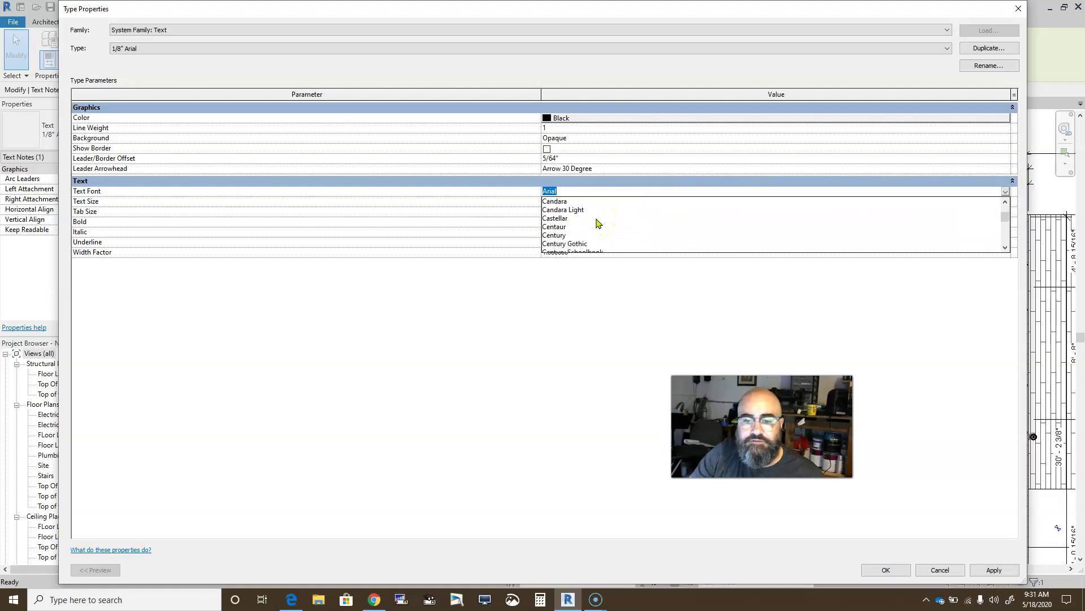
{"action": "scroll", "coordinate": [593, 223], "scroll_direction": "down", "scroll_amount": 2}
{"action": "scroll", "coordinate": [592, 222], "scroll_direction": "down", "scroll_amount": 2}
{"action": "scroll", "coordinate": [577, 227], "scroll_direction": "up", "scroll_amount": 3}
{"action": "scroll", "coordinate": [566, 228], "scroll_direction": "up", "scroll_amount": 10}
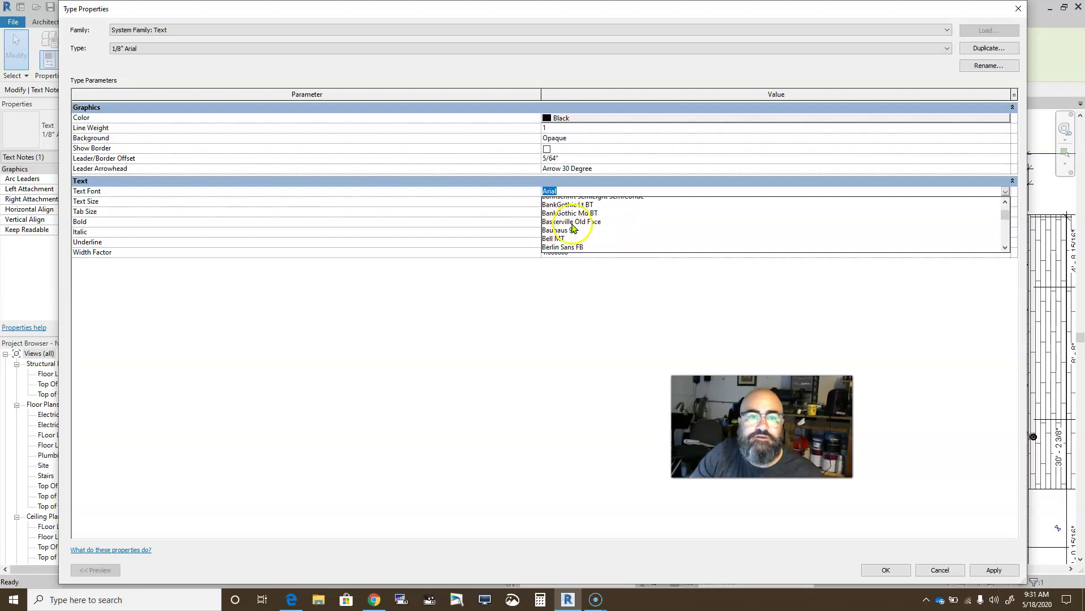
{"action": "scroll", "coordinate": [565, 232], "scroll_direction": "up", "scroll_amount": 2}
{"action": "left_click", "coordinate": [486, 258]}
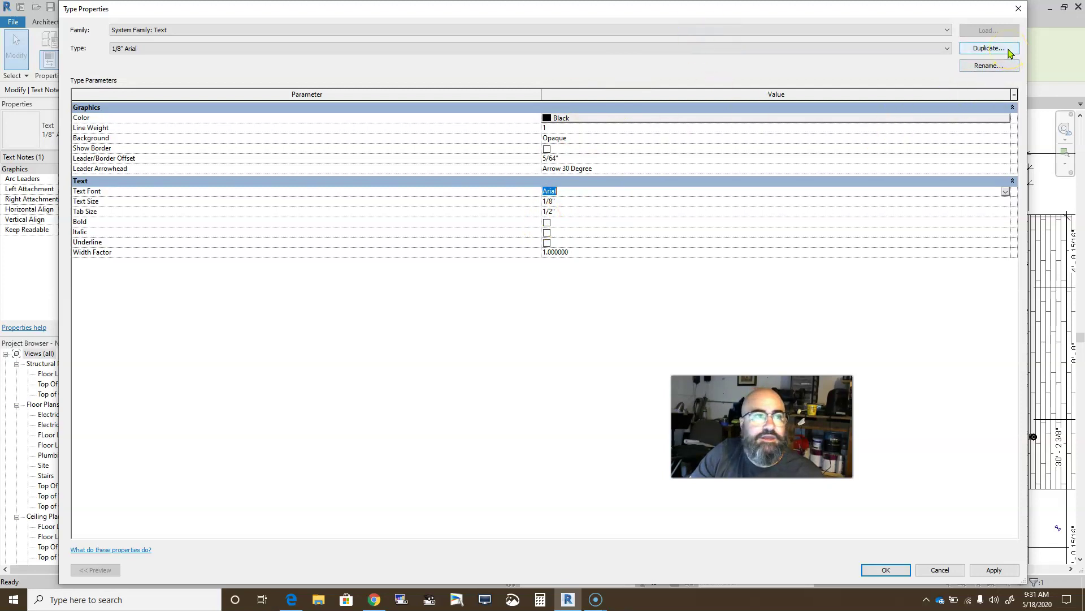
Duplicate the 1/8" Arial text type as a new type named 1/16" Arial
{"action": "left_click", "coordinate": [134, 50]}
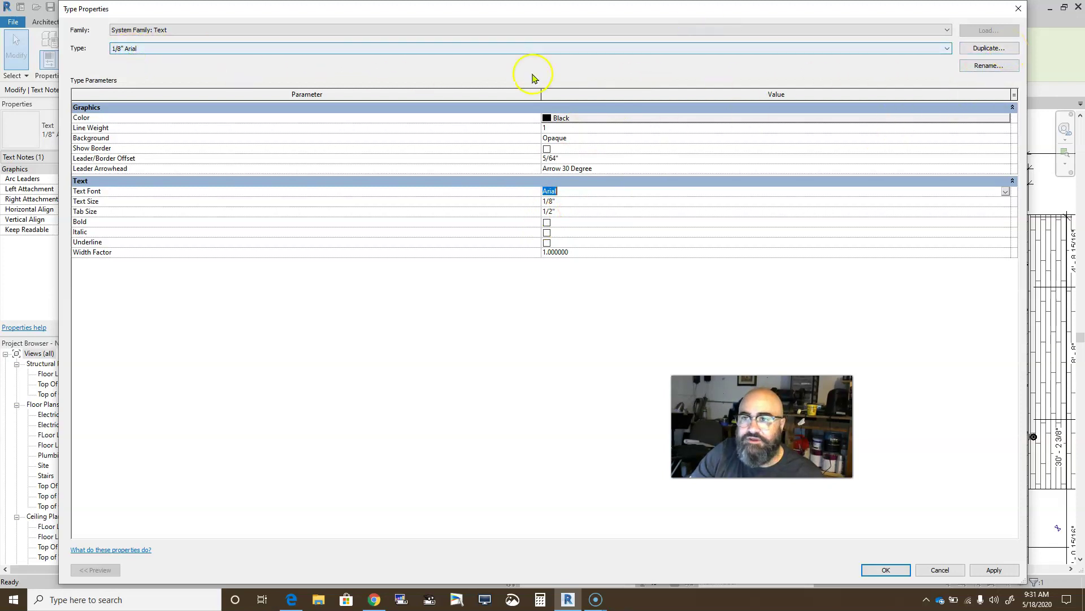
{"action": "left_click", "coordinate": [989, 48]}
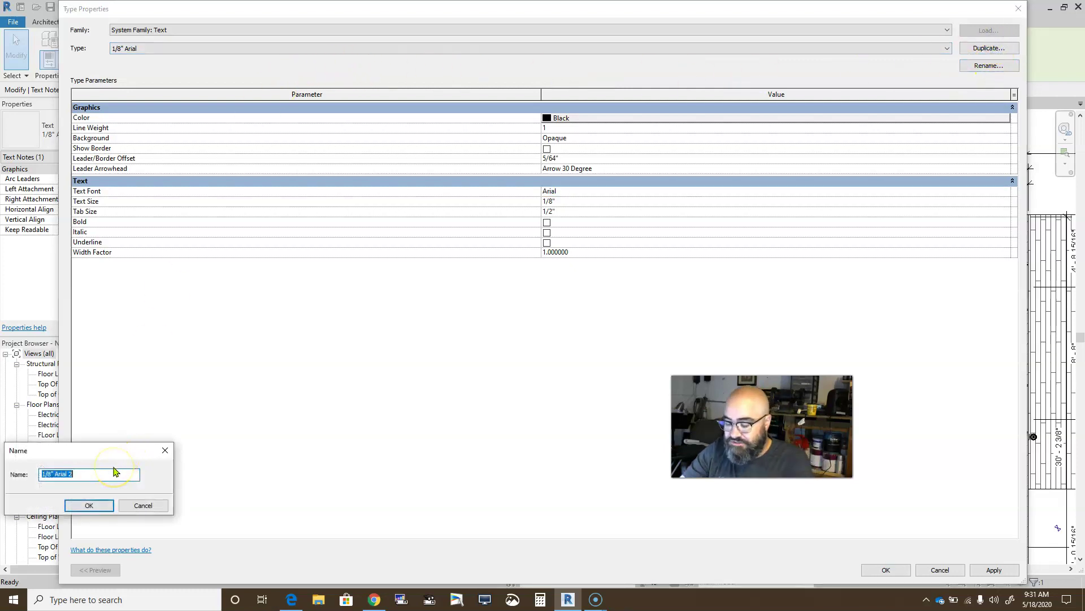
{"action": "type", "text": "1/"}
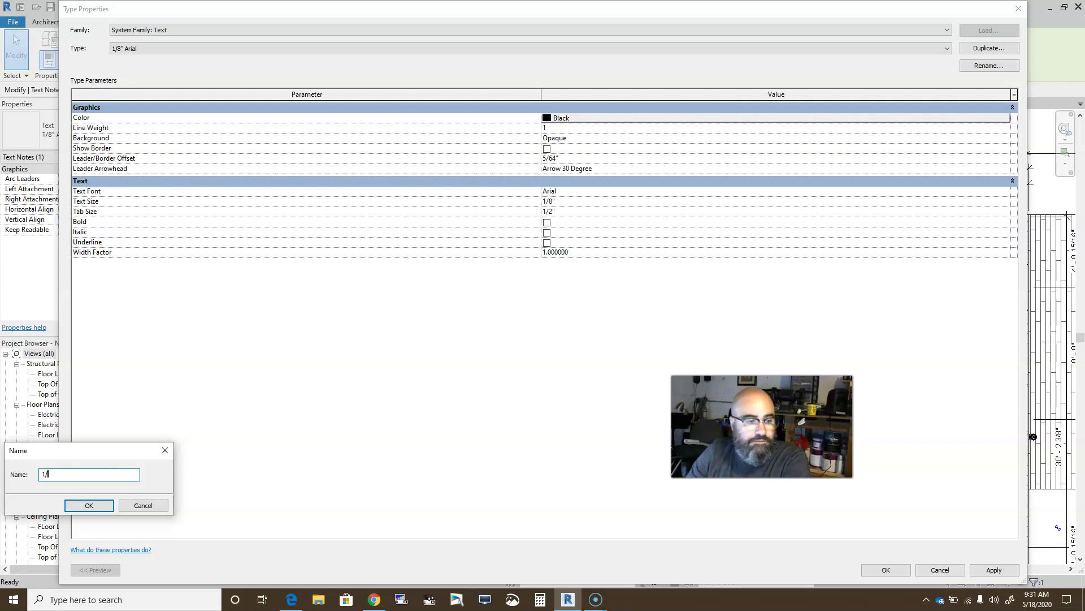
{"action": "left_click_drag", "start_coordinate": [92, 450], "coordinate": [452, 265]}
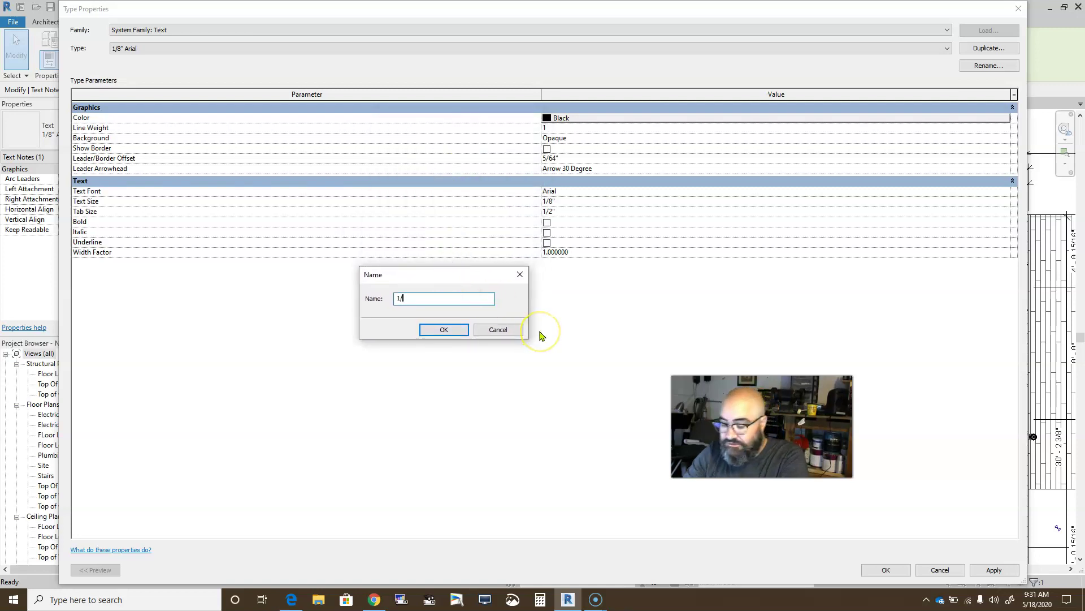
{"action": "type", "text": "/16\" Arial"}
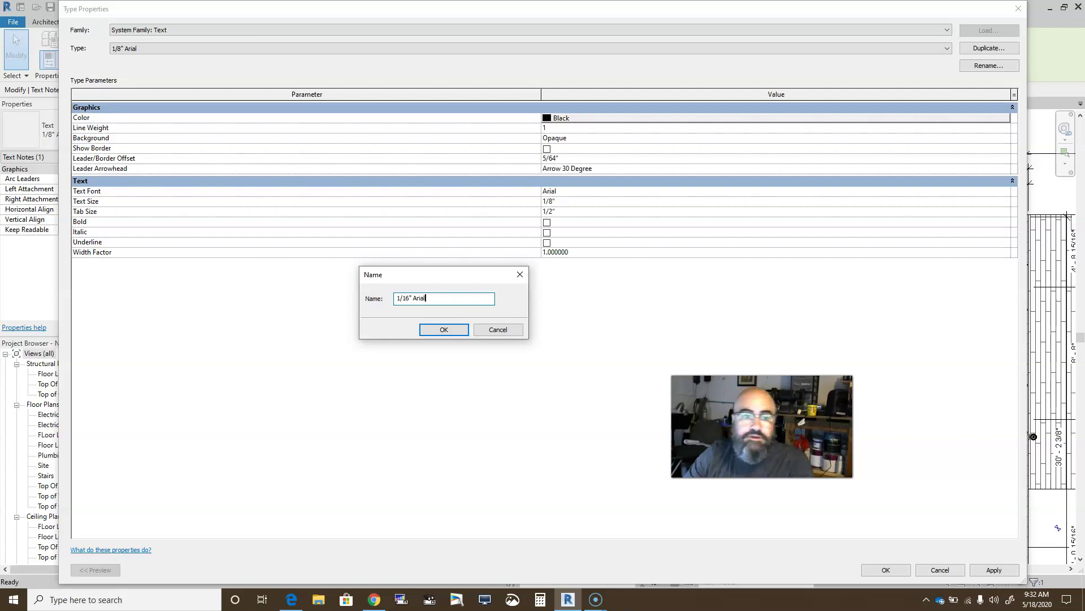
{"action": "left_click", "coordinate": [444, 330]}
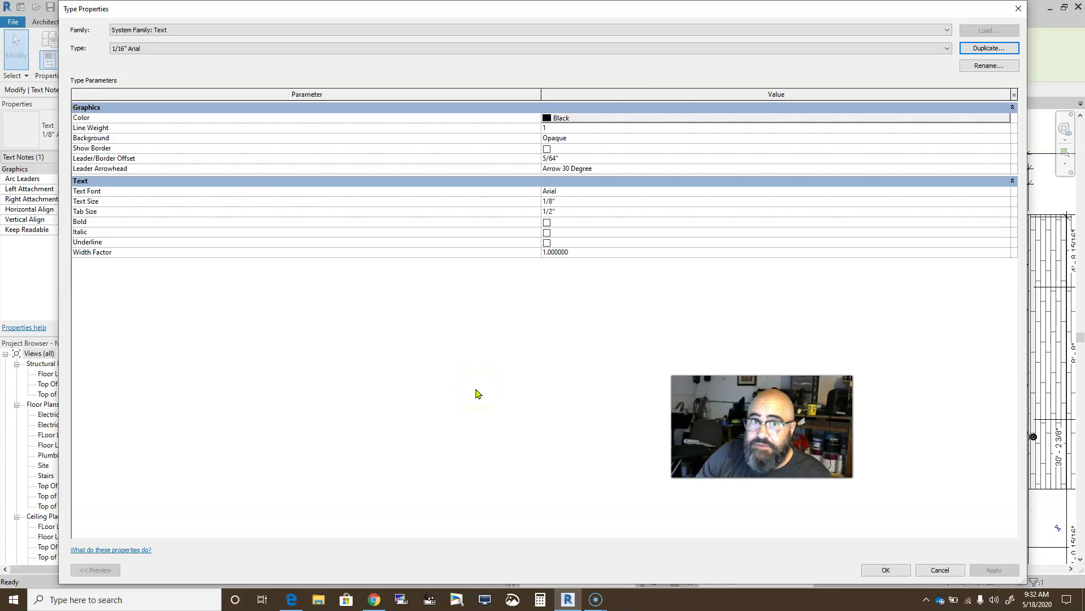
Change the Text Size of the 1/16" Arial type to 1/16"
{"action": "left_click", "coordinate": [568, 203]}
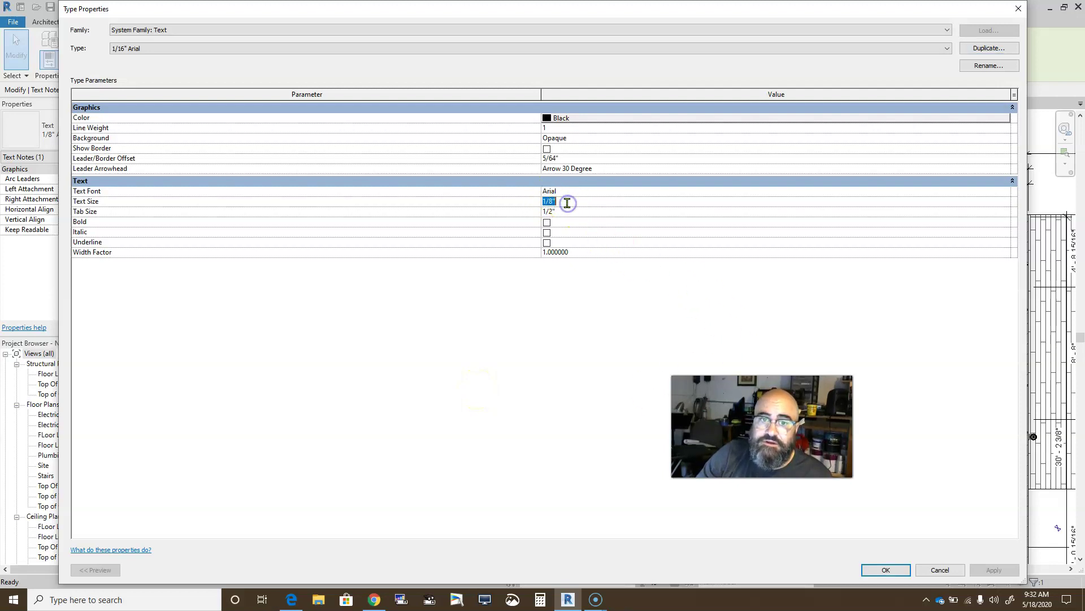
{"action": "left_click", "coordinate": [966, 202]}
{"action": "left_click", "coordinate": [549, 204]}
{"action": "type", "text": "16"}
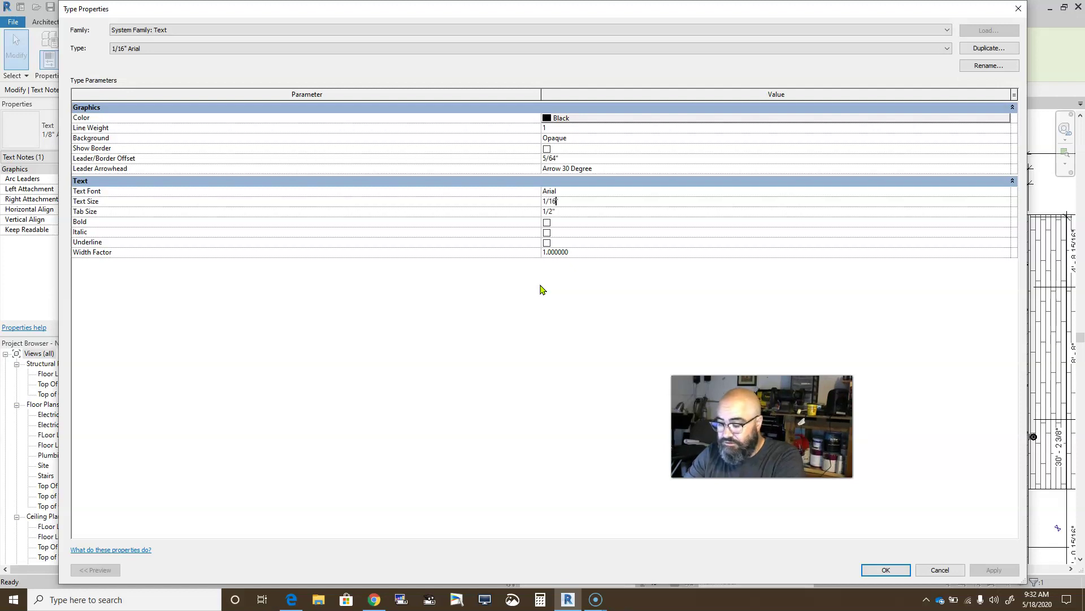
{"action": "left_click", "coordinate": [545, 265]}
{"action": "left_click", "coordinate": [547, 221]}
{"action": "left_click", "coordinate": [531, 279]}
{"action": "left_click", "coordinate": [563, 220]}
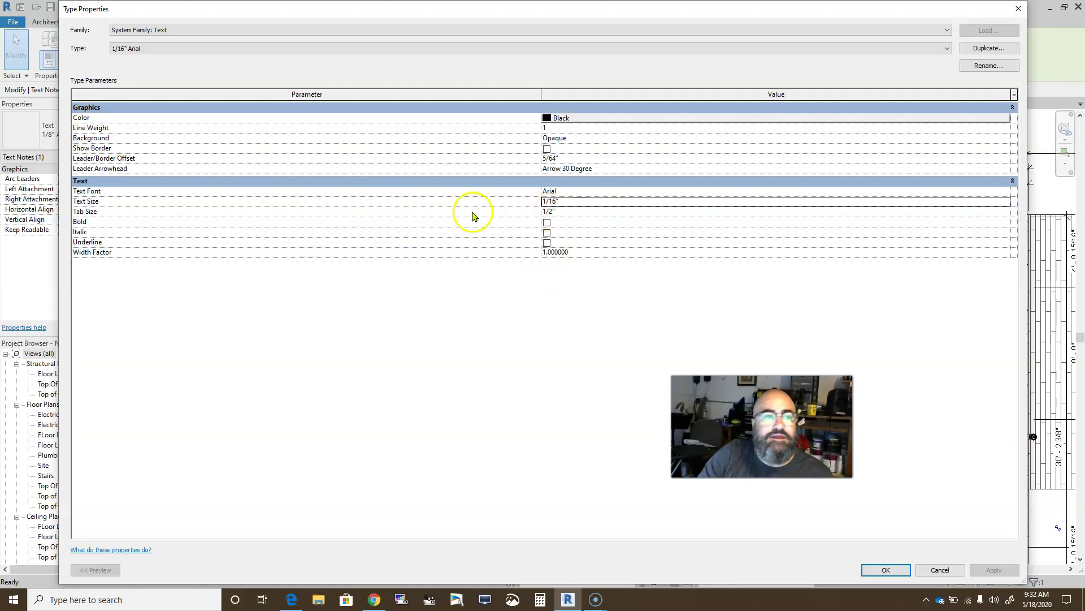
Change the Tab Size from 1/2" to 1"
{"action": "left_click", "coordinate": [564, 213]}
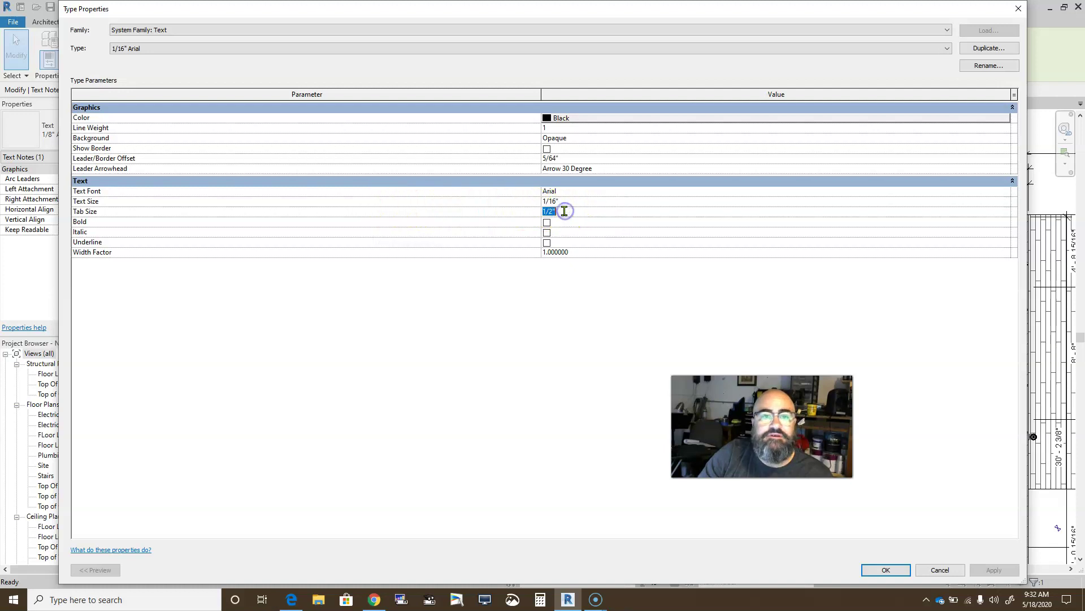
{"action": "type", "text": "1\""}
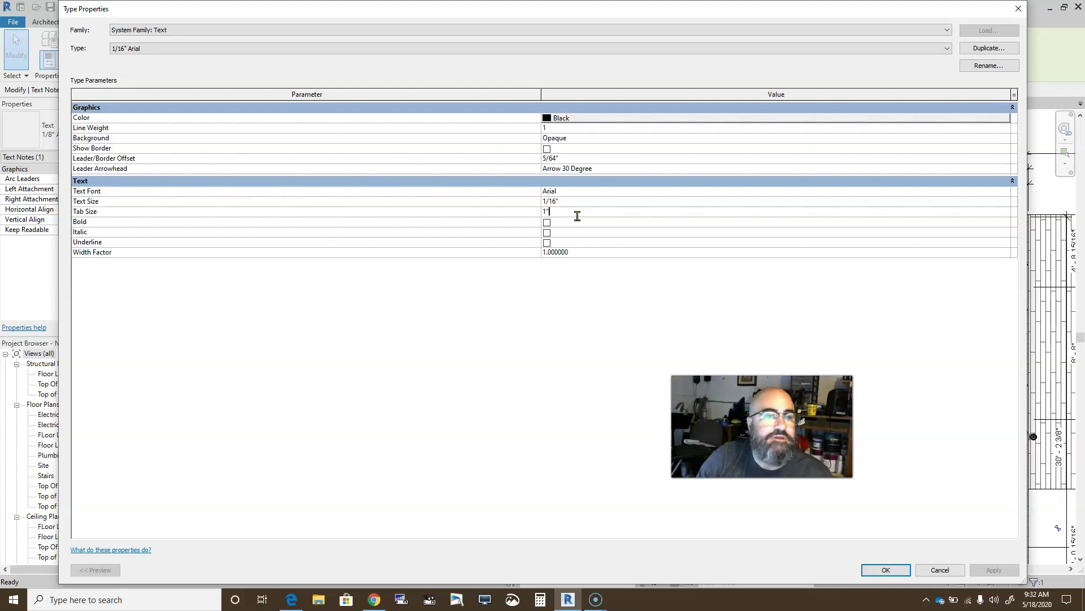
{"action": "left_click", "coordinate": [573, 228]}
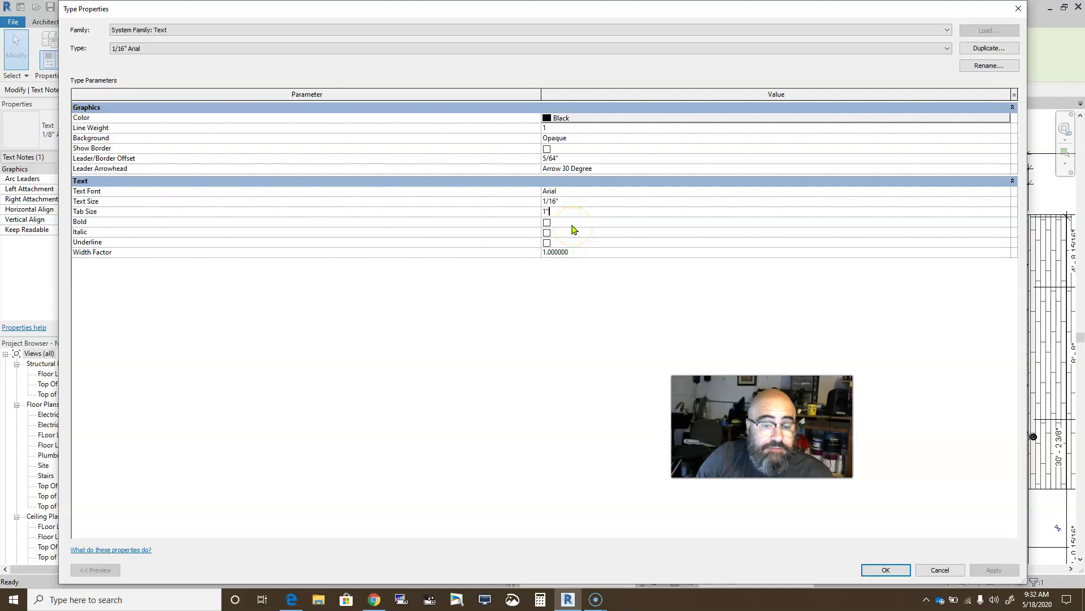
{"action": "left_click", "coordinate": [564, 226]}
{"action": "left_click", "coordinate": [566, 227]}
{"action": "left_click", "coordinate": [560, 232]}
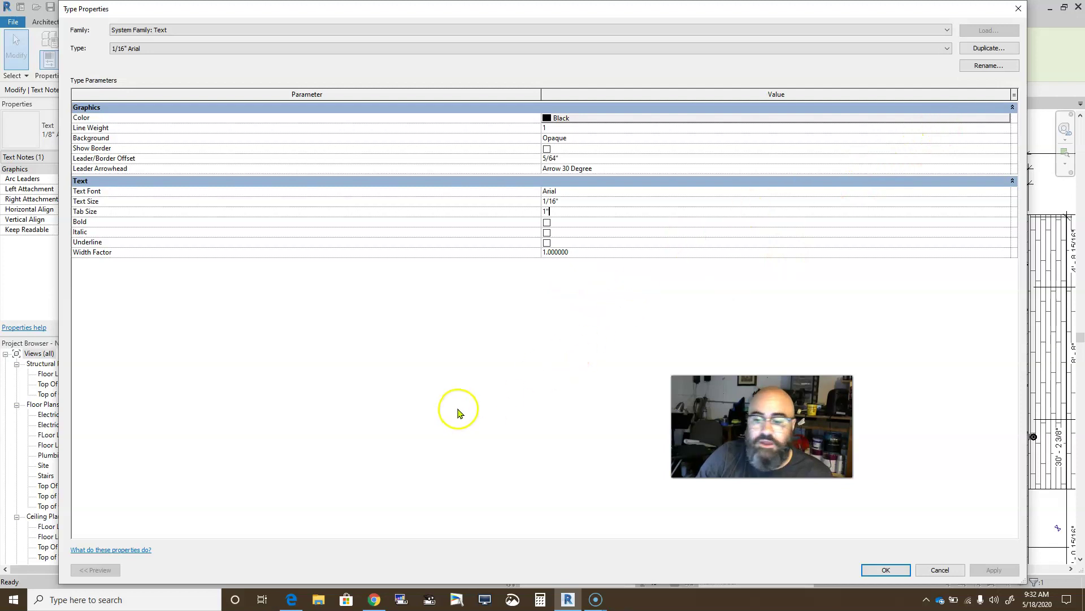
Accept the type settings and draw a new 1/16" Arial text box at the sheet's upper left
{"action": "left_click", "coordinate": [875, 570]}
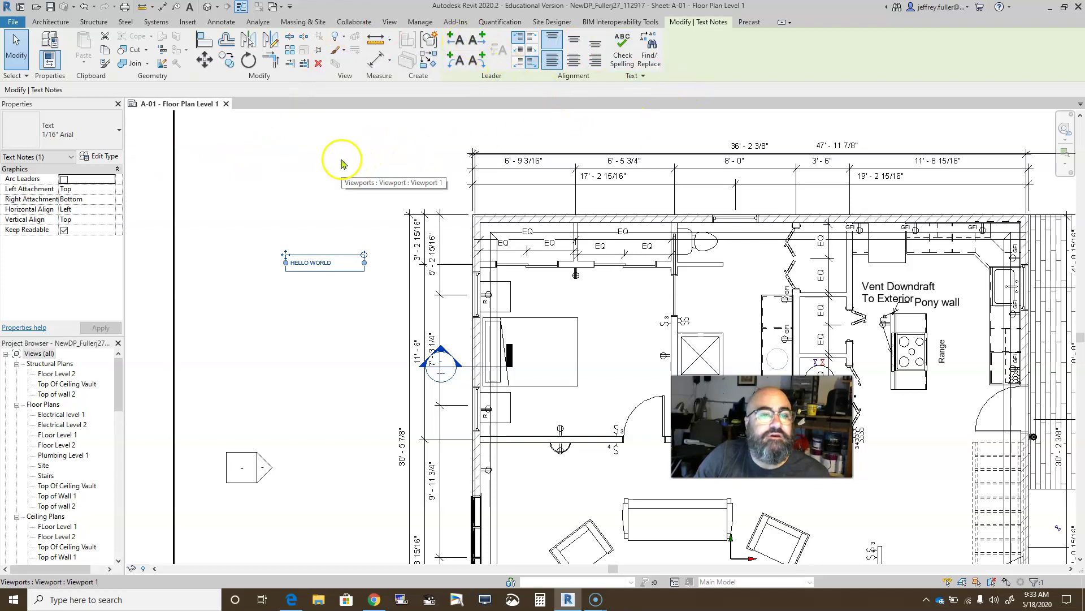
{"action": "left_click", "coordinate": [321, 183]}
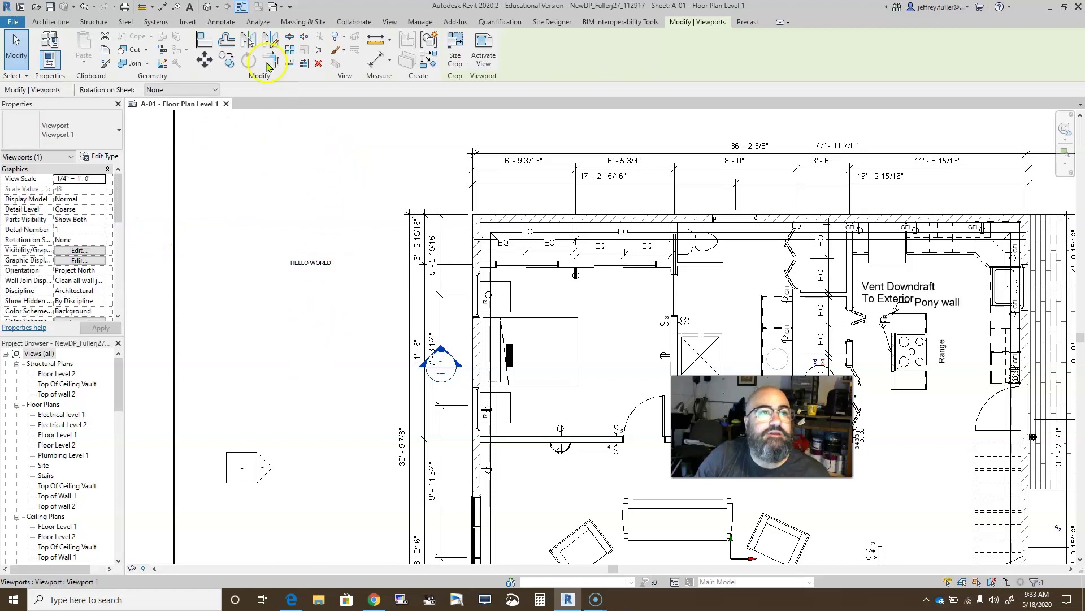
{"action": "left_click", "coordinate": [189, 6]}
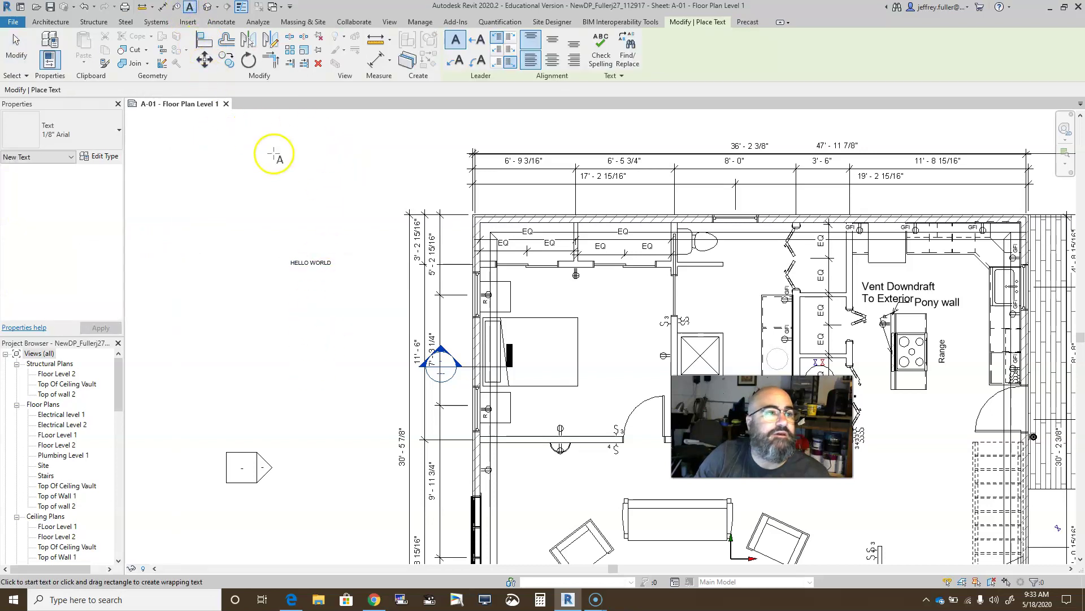
{"action": "left_click", "coordinate": [104, 133]}
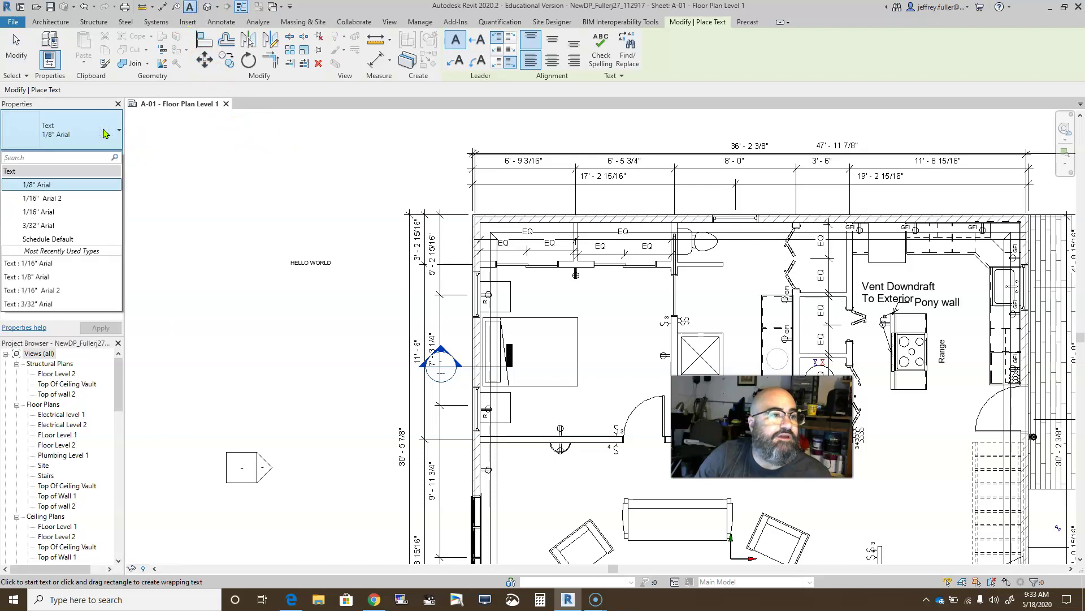
{"action": "left_click", "coordinate": [57, 212]}
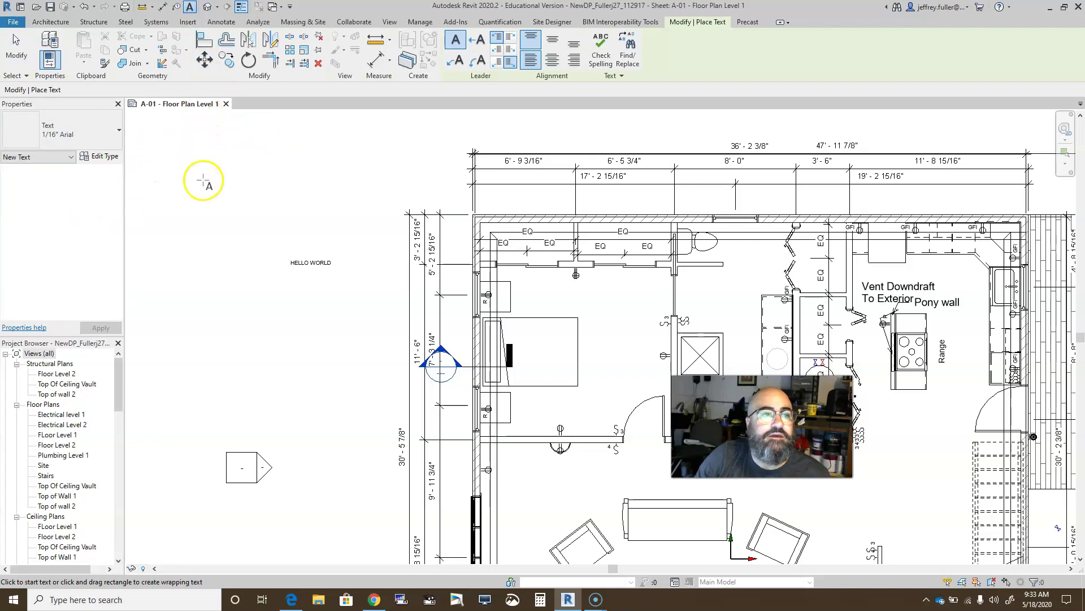
{"action": "left_click_drag", "start_coordinate": [204, 181], "coordinate": [333, 228]}
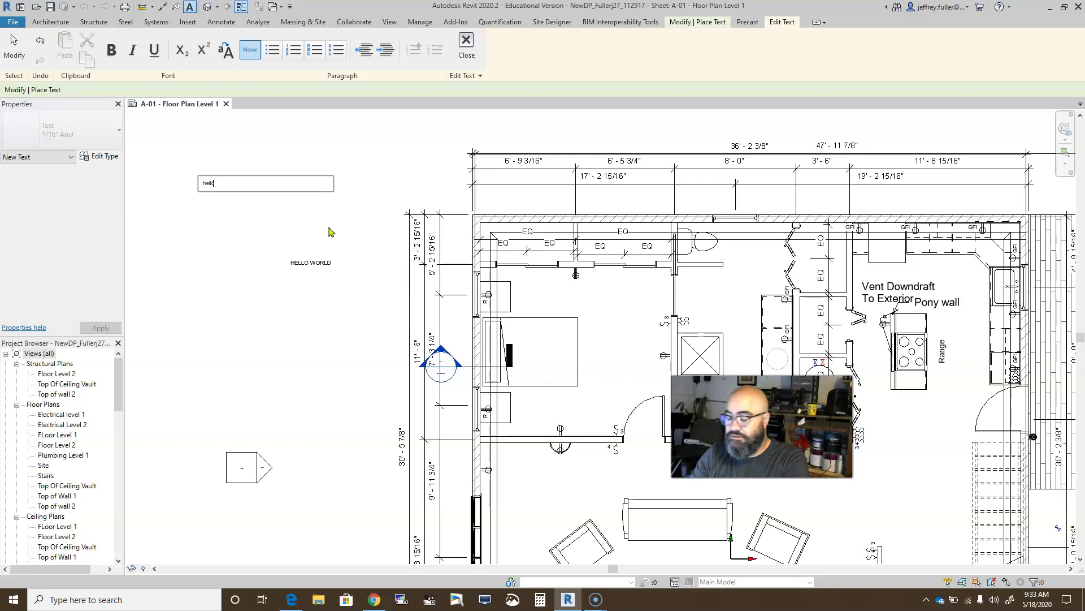
Type 'hello' in the new text box and start a second line
{"action": "type", "text": "hello"}
{"action": "key", "text": "Return"}
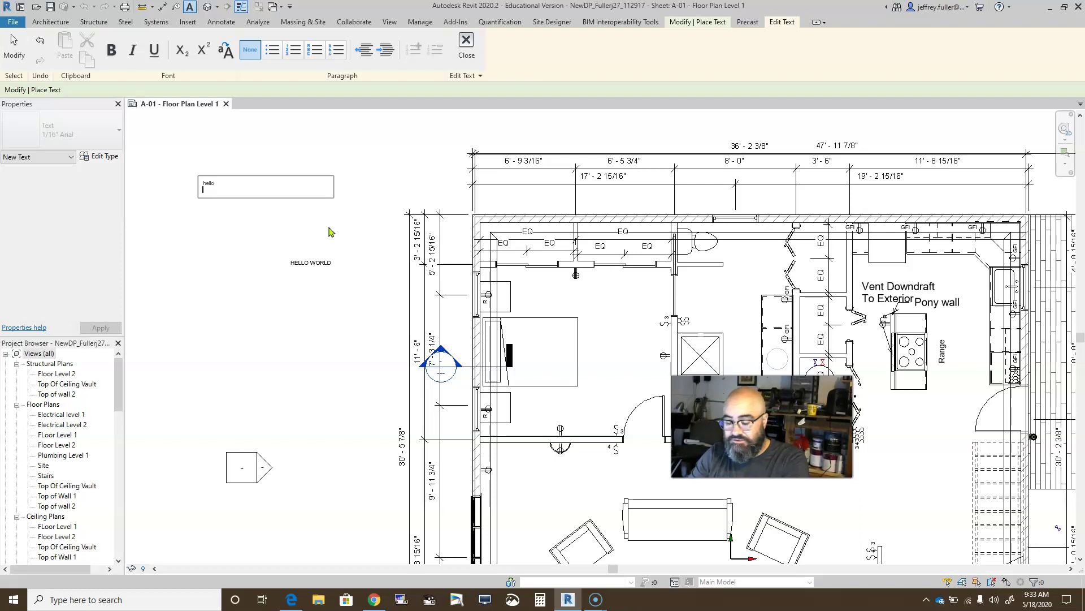
{"action": "key", "text": "Tab"}
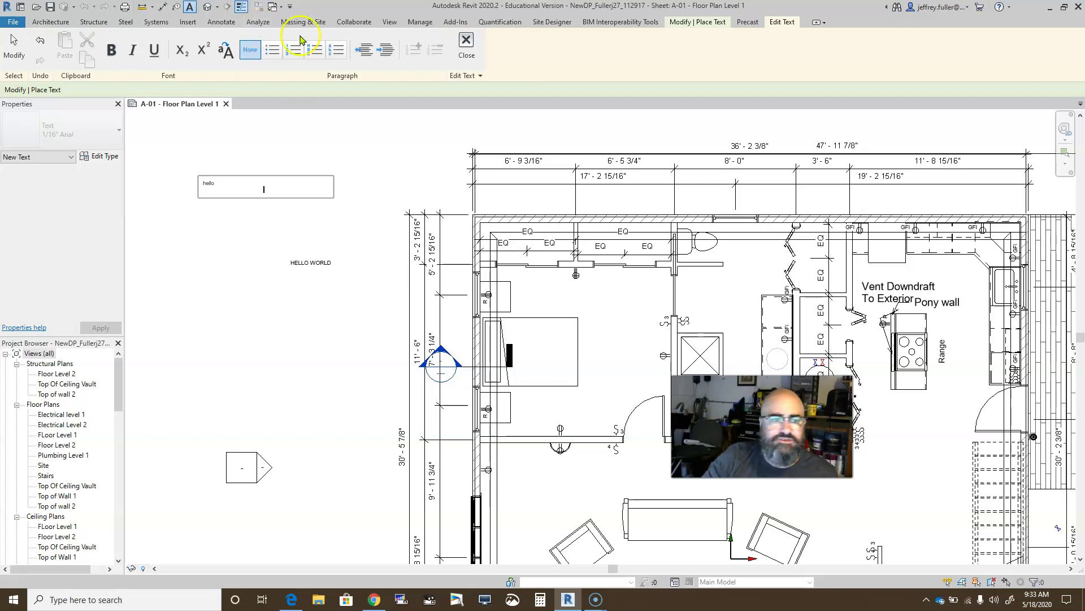
Select the word 'hello' in the new 1/16" Arial note and apply All Caps so it reads HELLO
{"action": "left_click", "coordinate": [225, 187]}
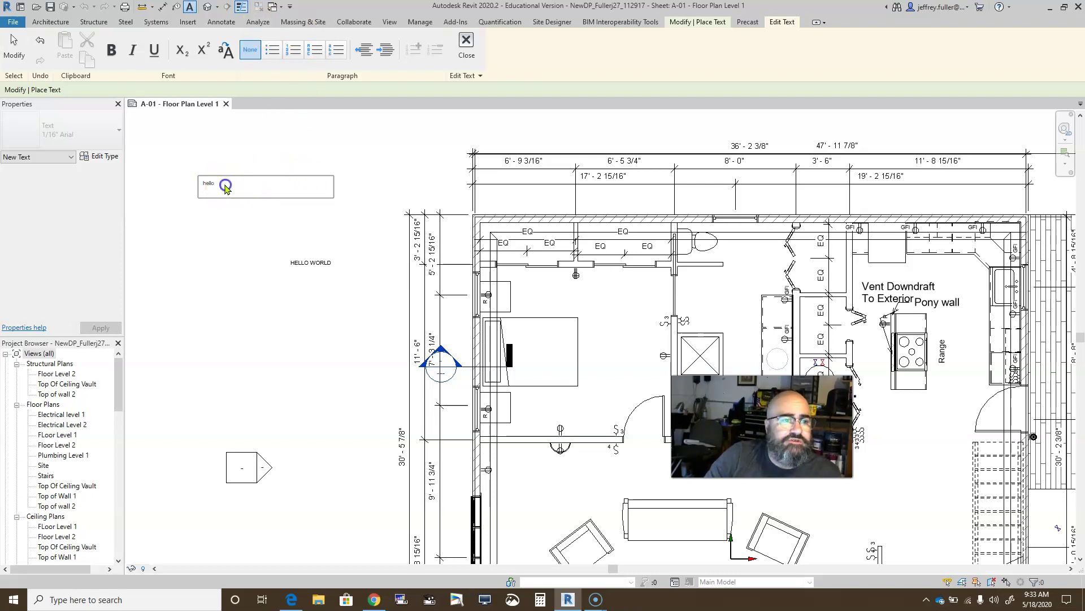
{"action": "left_click", "coordinate": [174, 184]}
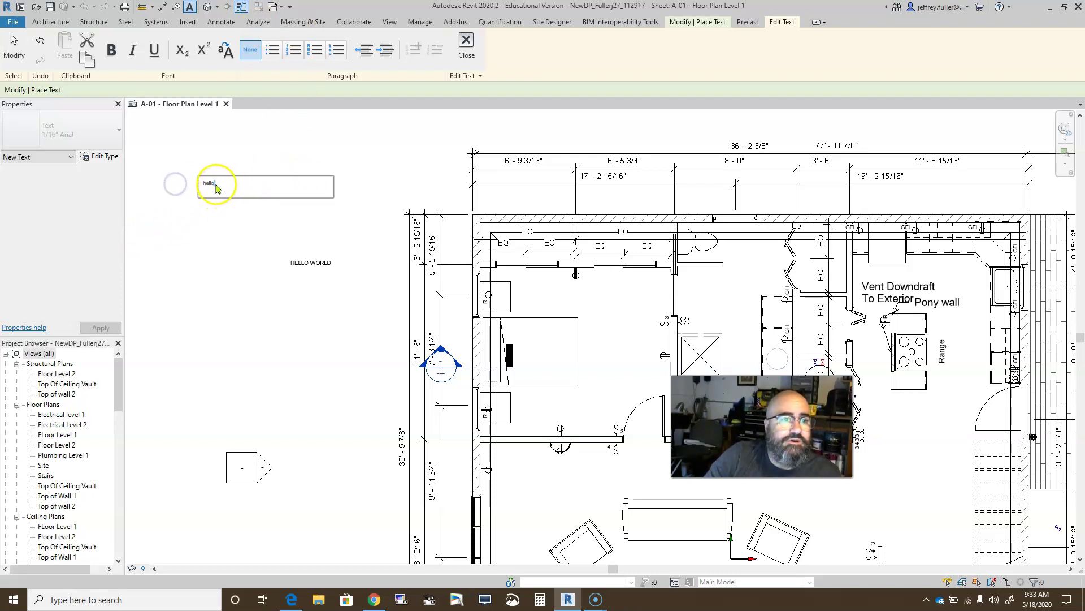
{"action": "left_click", "coordinate": [199, 182]}
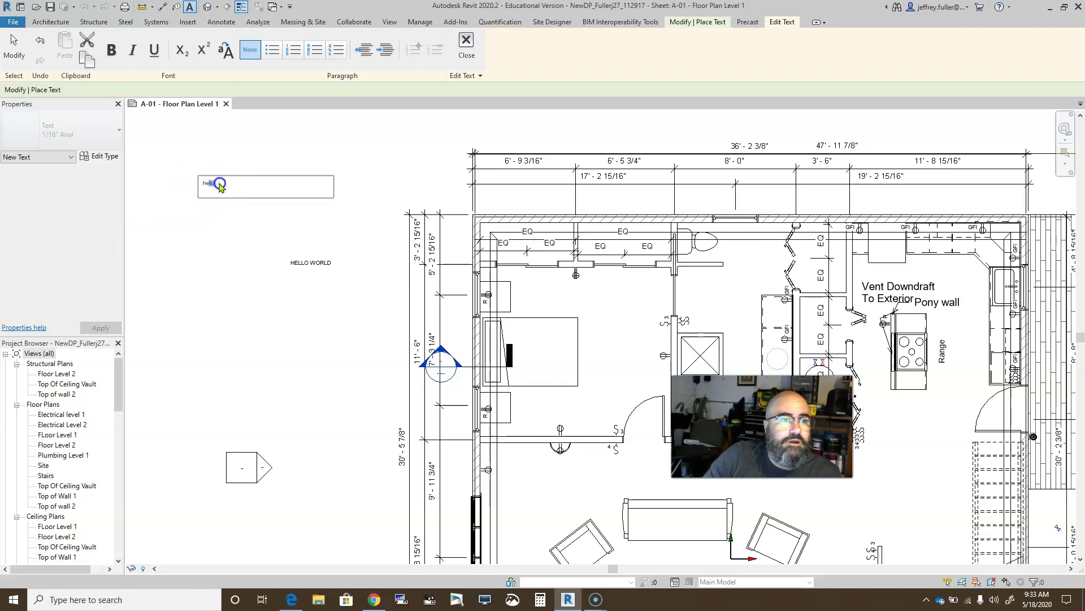
{"action": "left_click_drag", "start_coordinate": [223, 183], "coordinate": [194, 185]}
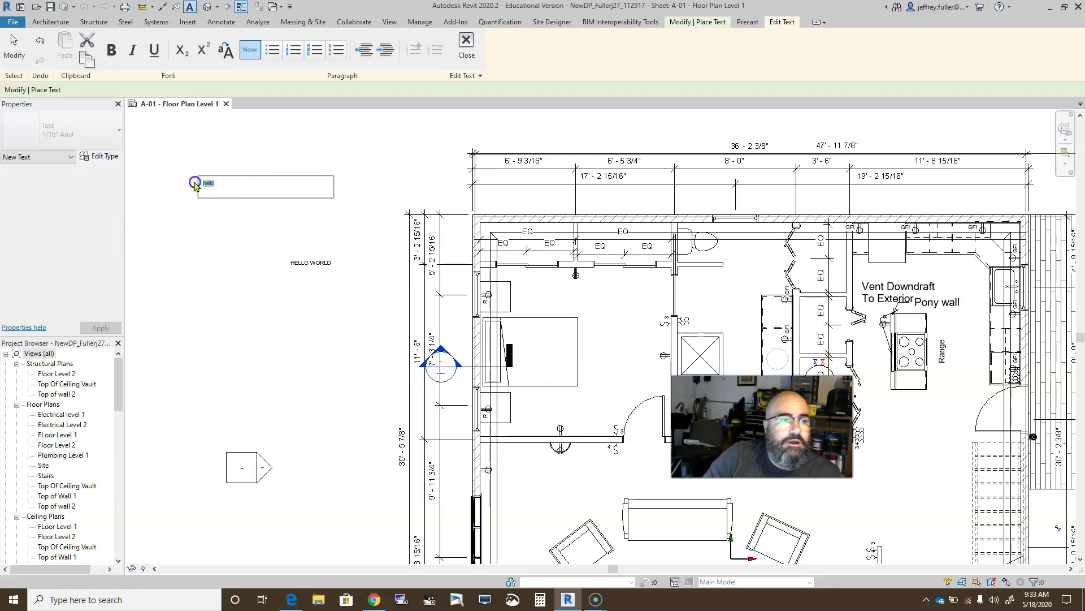
{"action": "left_click", "coordinate": [226, 50]}
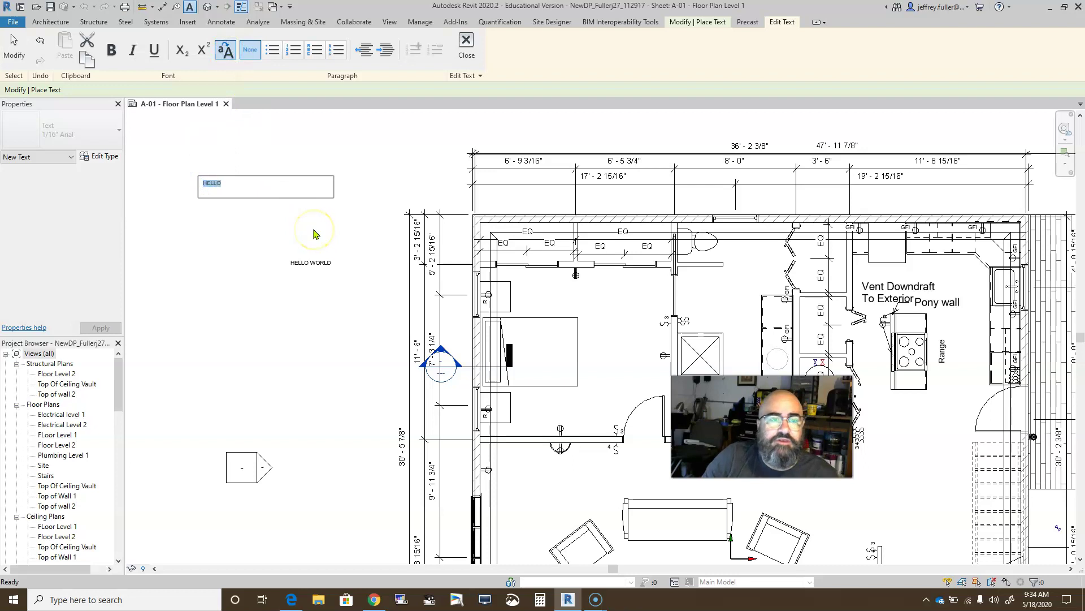